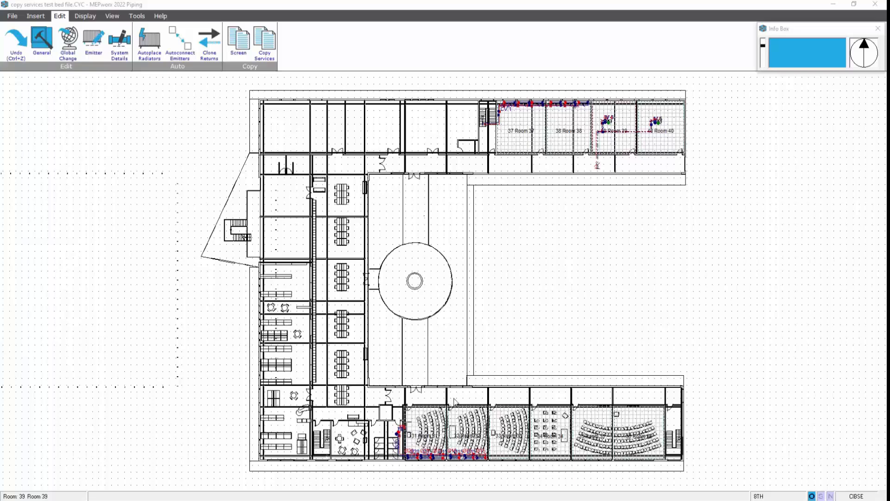
# Open Copy Services and set floor 8TH as the source and floors 9TH through 5TH as targets
pyautogui.moveTo(580, 250)
pyautogui.mouseDown(button='middle')
pyautogui.moveTo(455, 338)
pyautogui.moveTo(400, 411)
pyautogui.mouseUp(button='middle')
pyautogui.scroll(3, 425, 334)
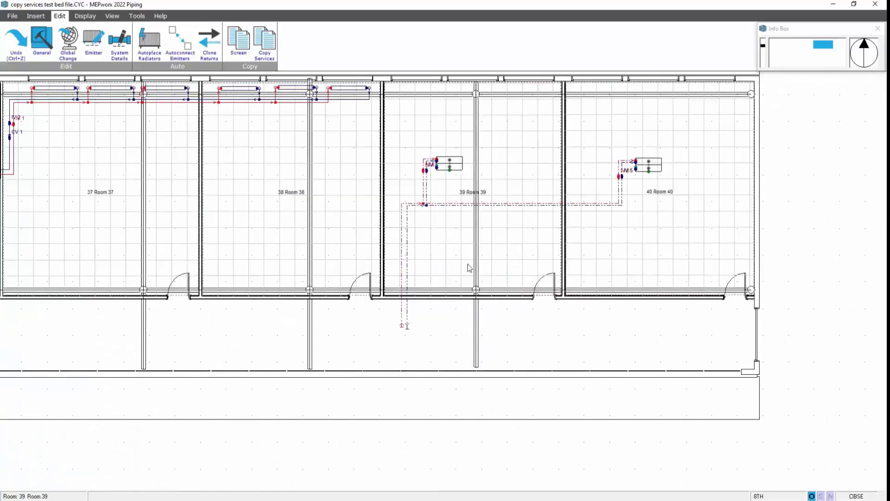
pyautogui.moveTo(534, 216); pyautogui.dragTo(480, 274, button='middle')
pyautogui.scroll(2, 476, 292)
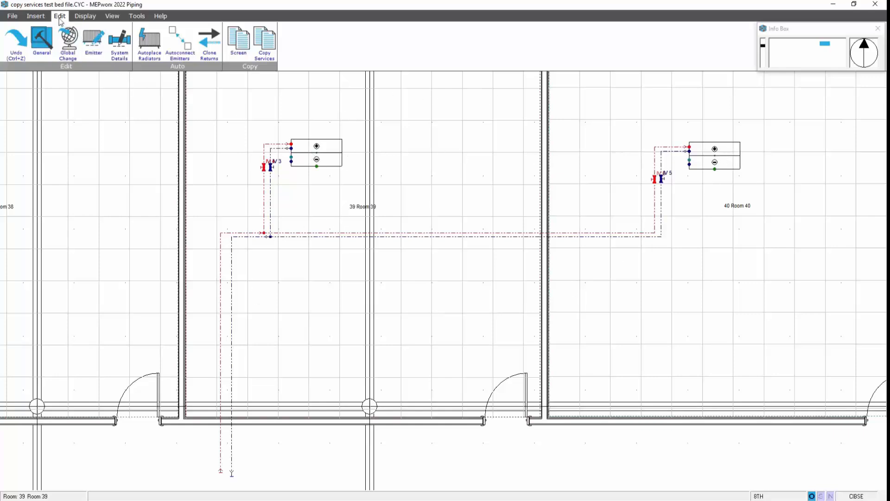
pyautogui.click(265, 43)
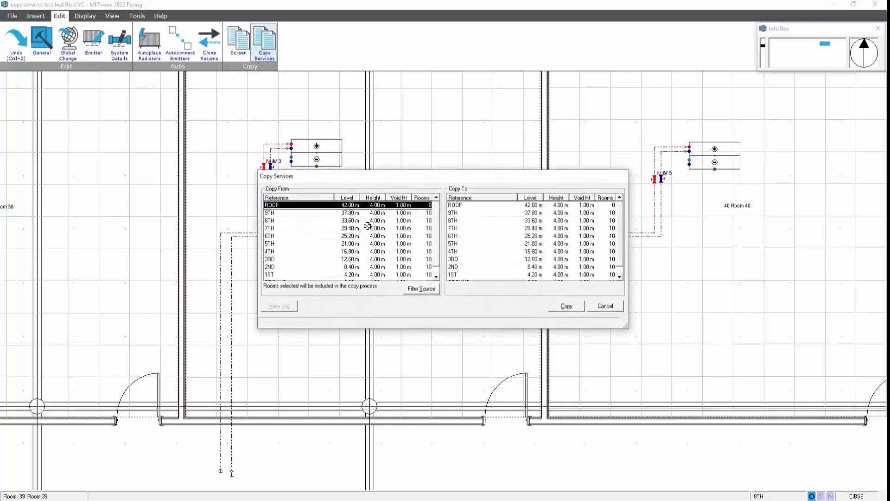
pyautogui.click(365, 220)
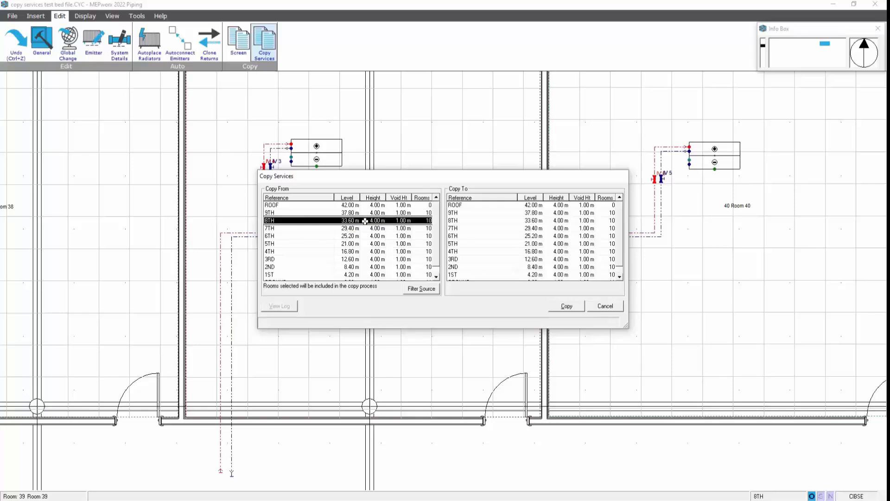
pyautogui.keyDown('shift'); pyautogui.click(465, 228); pyautogui.keyUp('shift')
pyautogui.keyDown('shift'); pyautogui.click(463, 240); pyautogui.keyUp('shift')
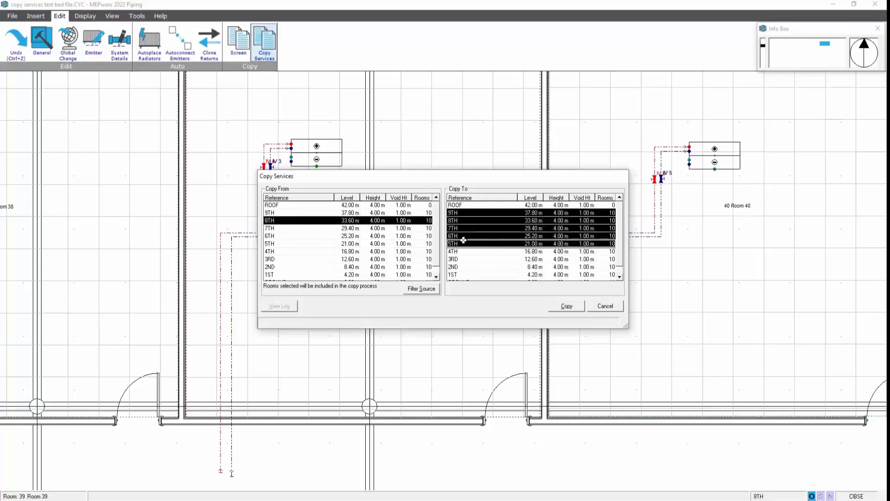
# Filter the source rooms, deselecting all and ticking only Room 39 and Room 40
pyautogui.click(421, 288)
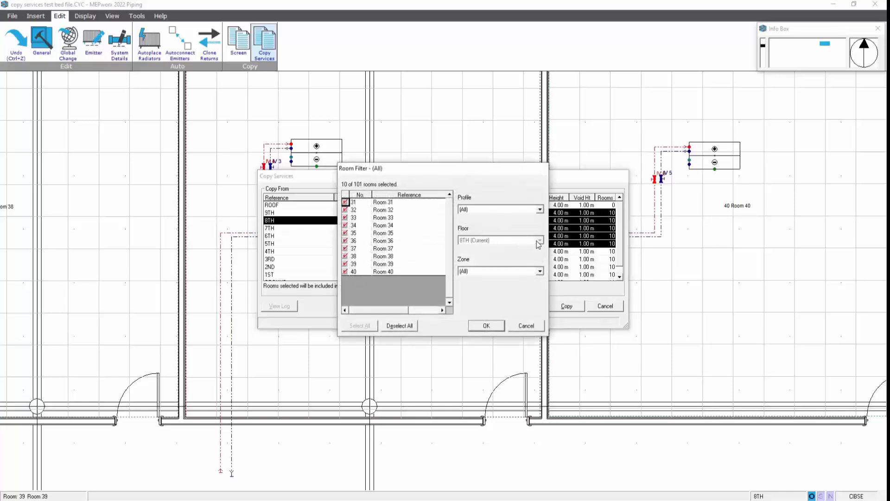
pyautogui.click(406, 328)
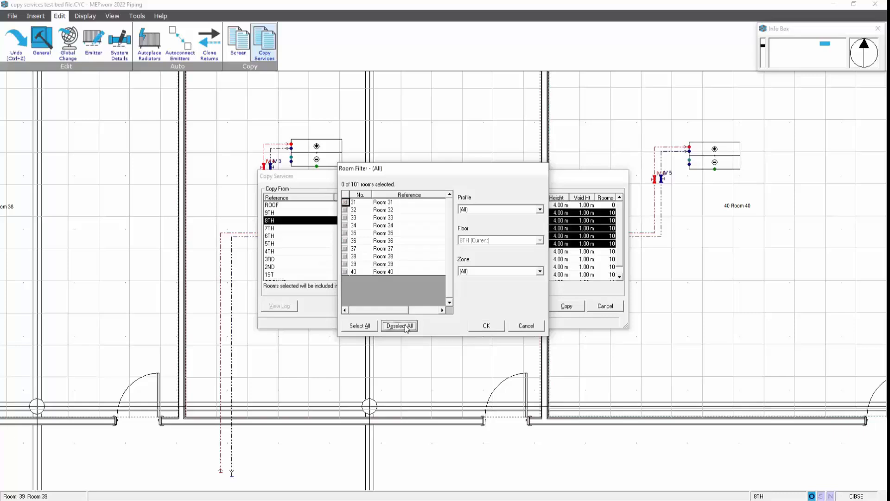
pyautogui.click(345, 264)
pyautogui.click(345, 272)
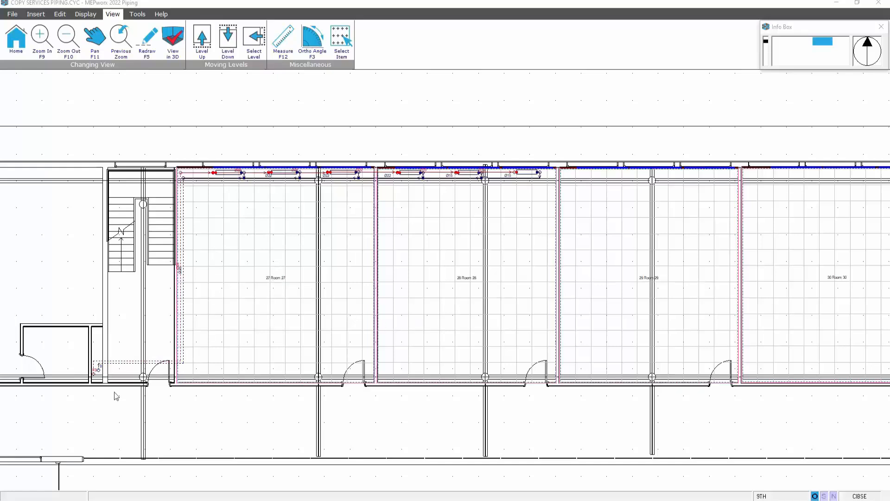
# Review the room loads for Room 27 and Room 28 on the 9TH floor
pyautogui.moveTo(292, 280); pyautogui.dragTo(338, 284, button='middle')
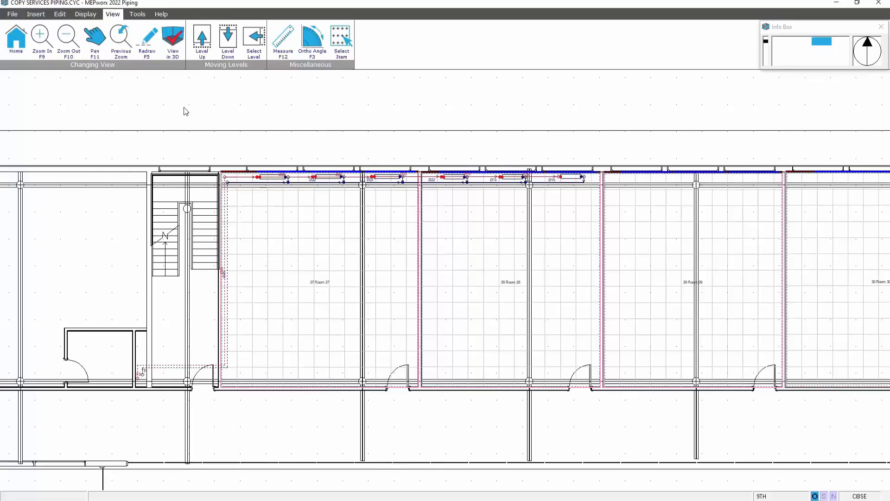
pyautogui.click(59, 15)
pyautogui.click(84, 15)
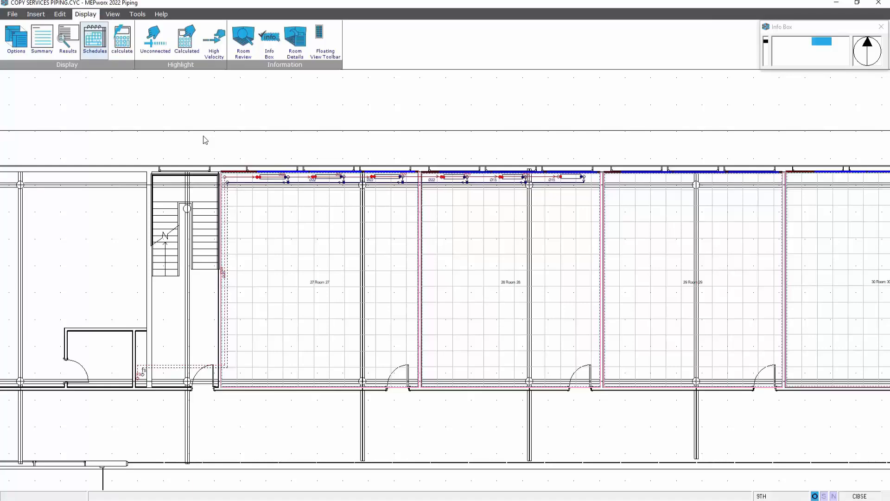
pyautogui.click(246, 41)
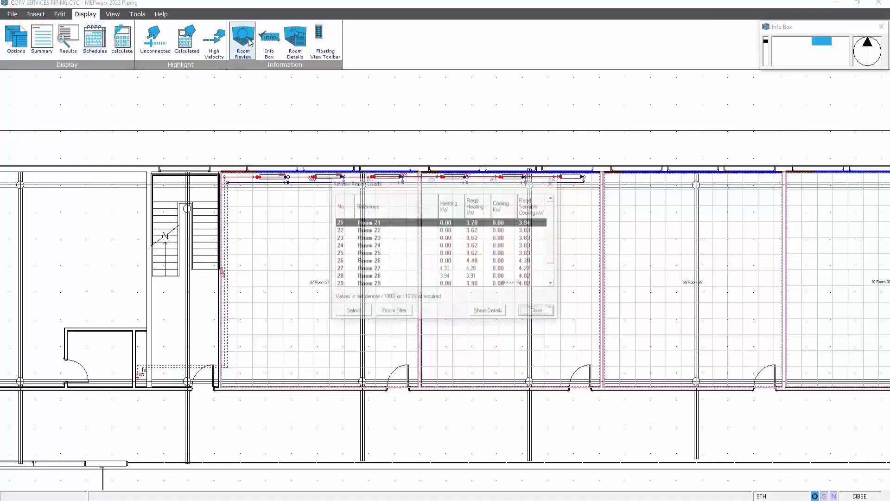
pyautogui.moveTo(391, 185); pyautogui.dragTo(574, 167)
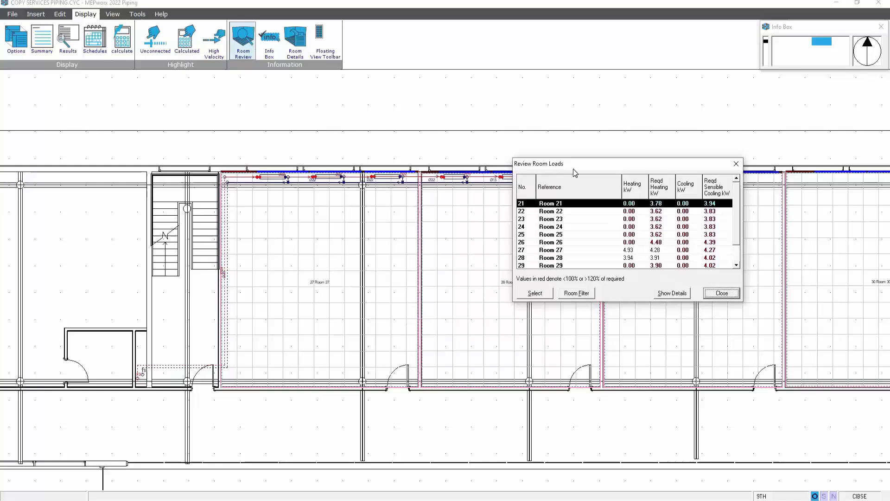
pyautogui.click(566, 248)
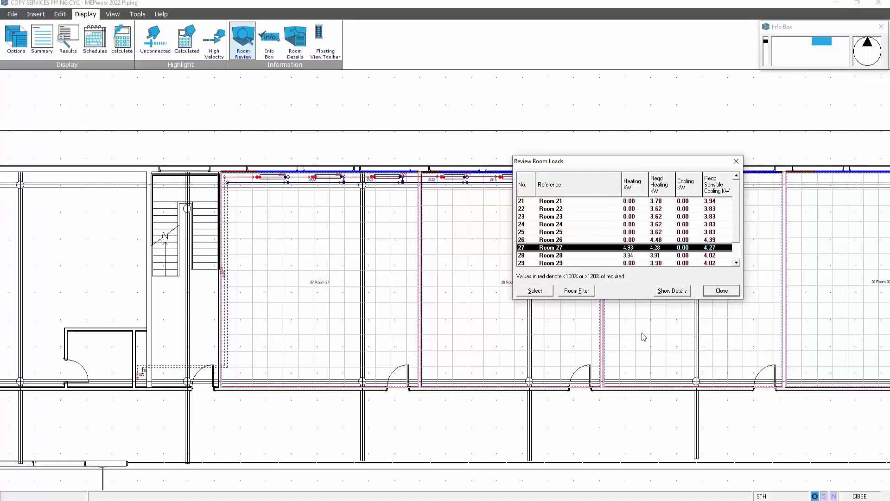
pyautogui.click(660, 256)
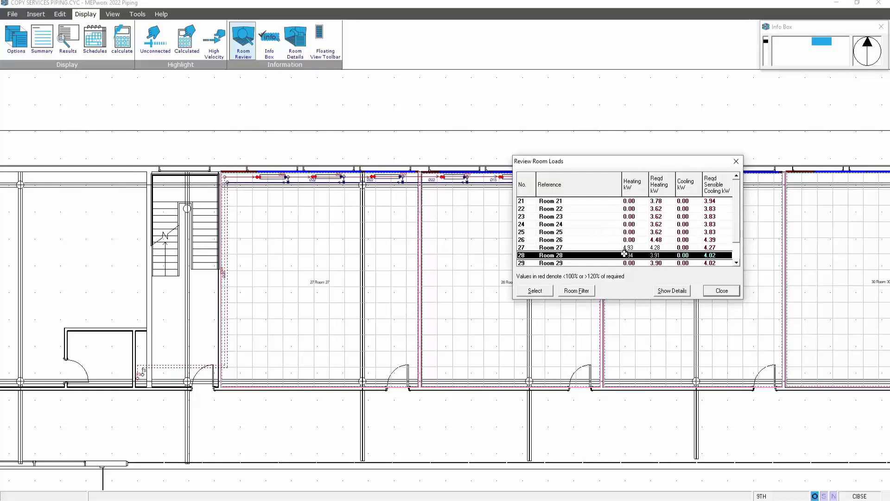
pyautogui.scroll(-1, 740, 233)
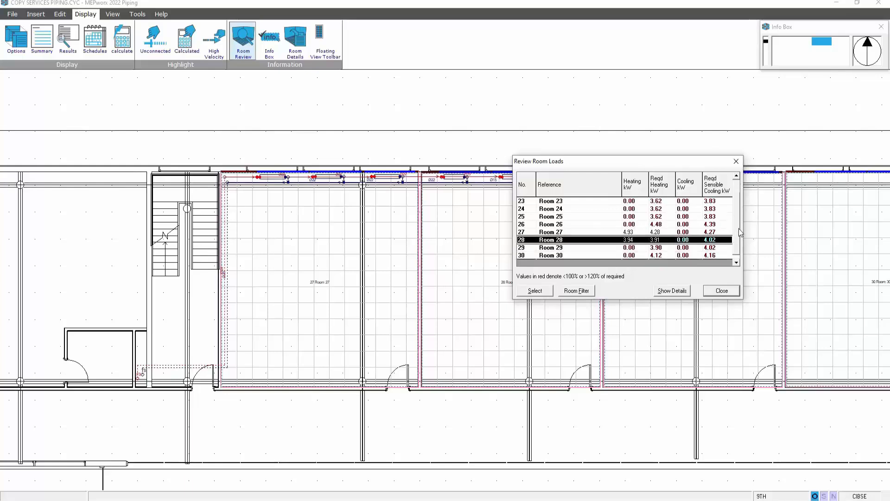
pyautogui.scroll(1, 739, 231)
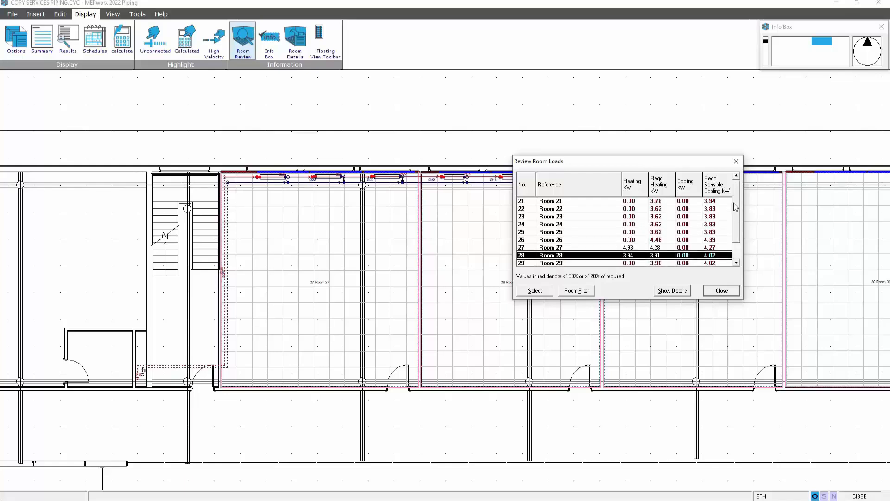
pyautogui.scroll(-1, 735, 206)
pyautogui.scroll(1, 737, 200)
pyautogui.click(715, 292)
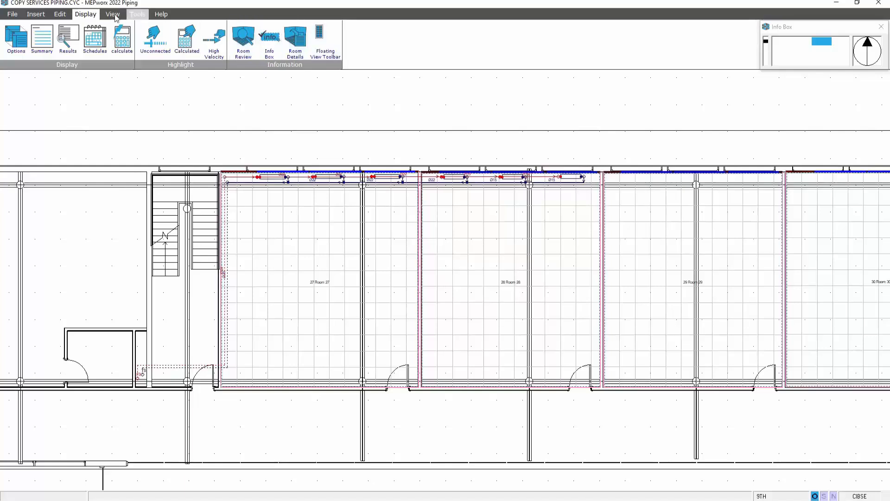
# Open Copy Services again and choose 9TH as the source floor
pyautogui.click(60, 16)
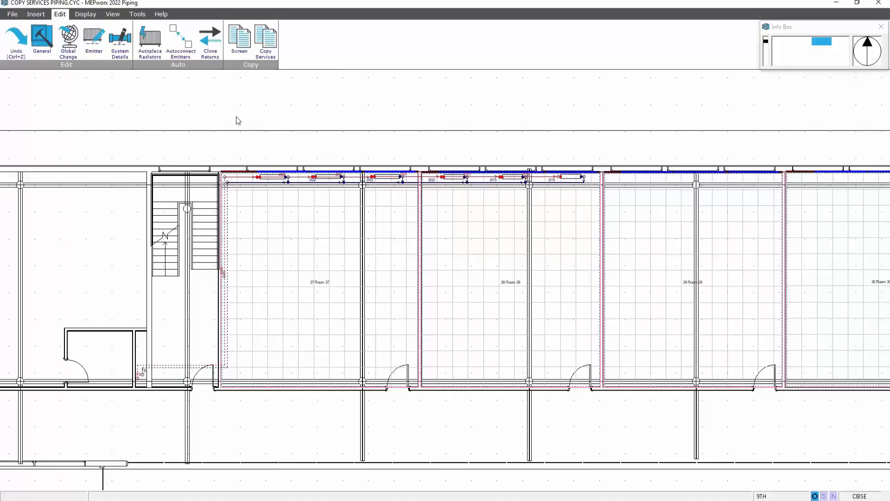
pyautogui.click(263, 39)
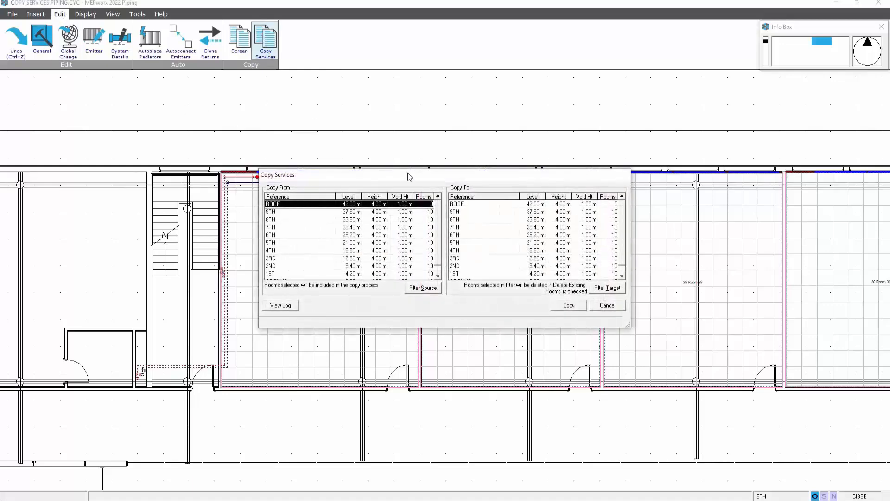
pyautogui.moveTo(417, 175); pyautogui.dragTo(395, 143)
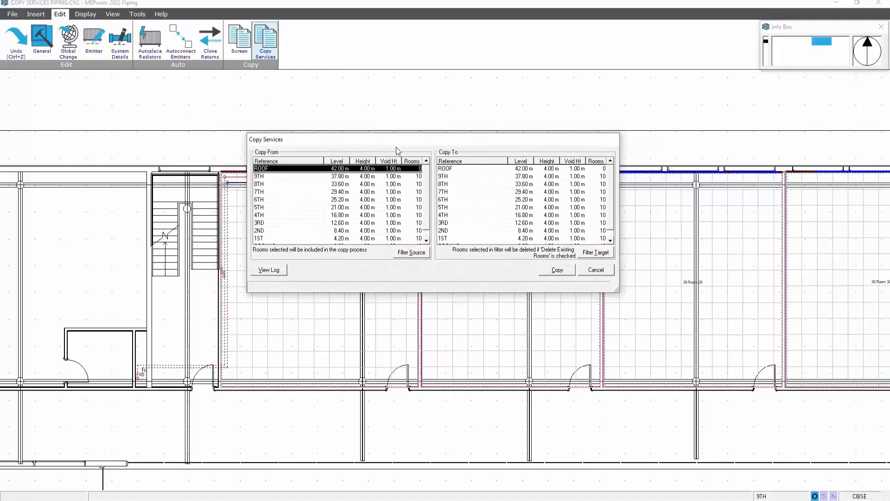
pyautogui.scroll(-1, 431, 211)
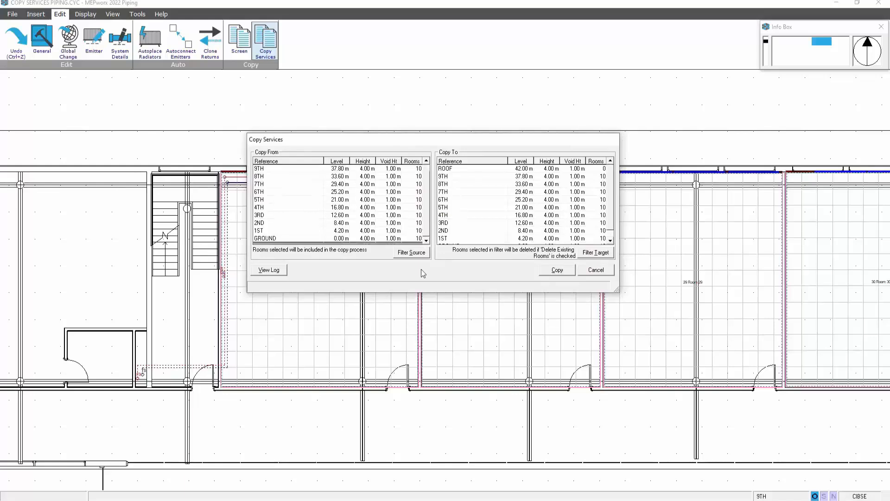
pyautogui.click(317, 171)
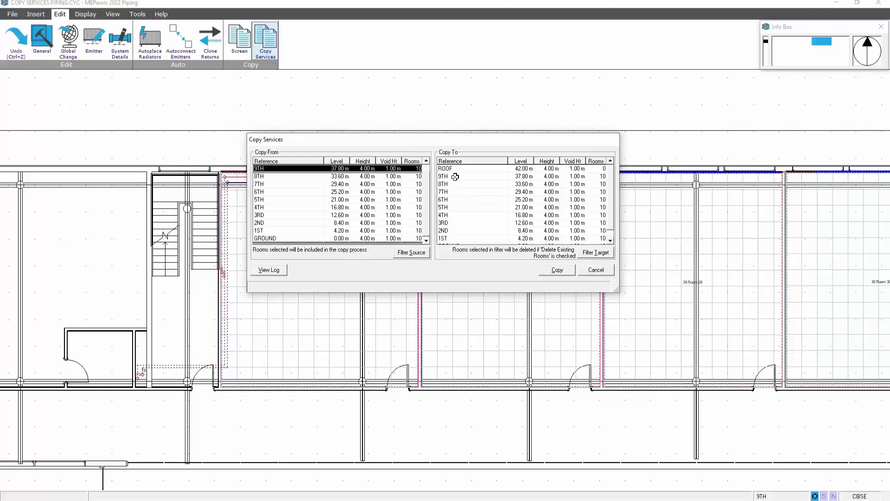
# Select floors 9TH through GROUND as the copy targets
pyautogui.moveTo(457, 179); pyautogui.dragTo(455, 240)
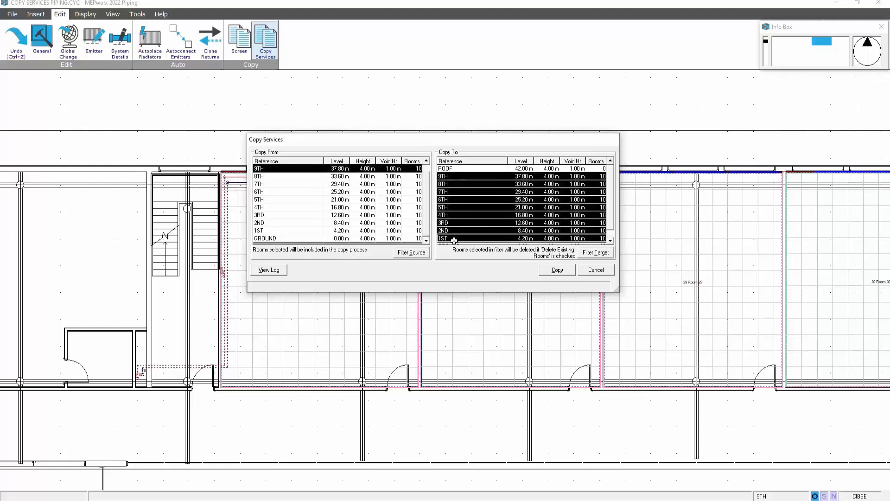
pyautogui.click(611, 240)
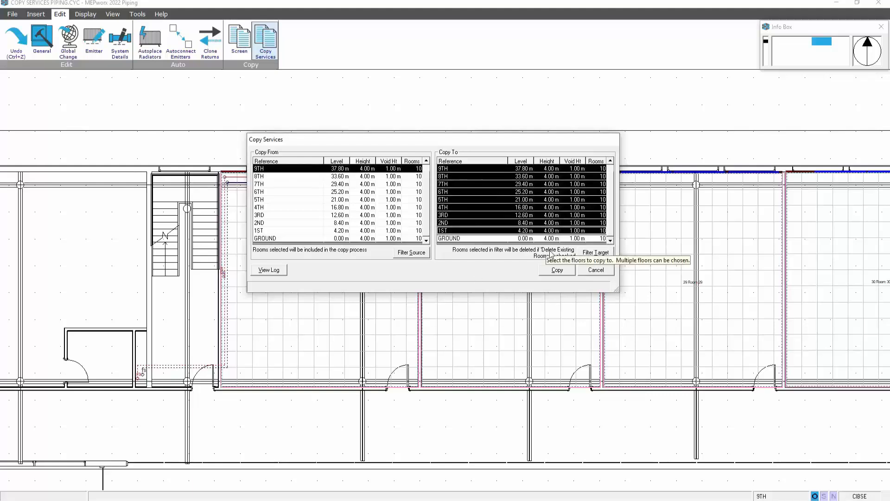
pyautogui.click(475, 238)
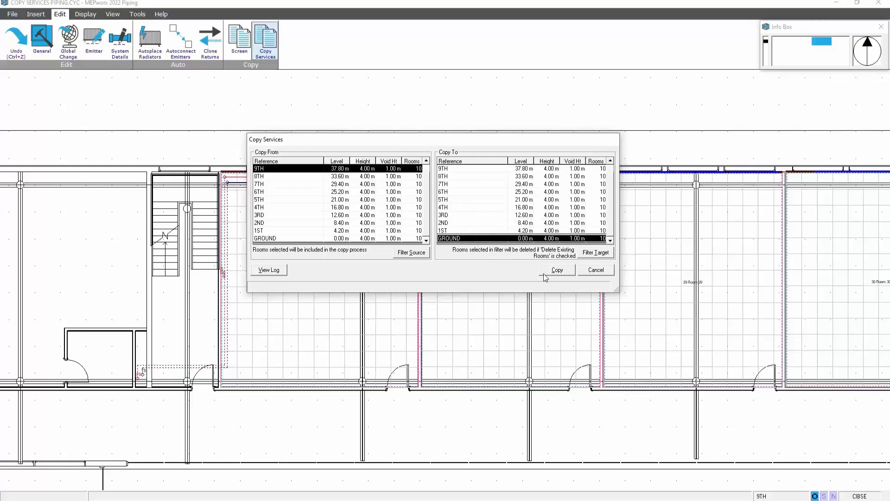
pyautogui.moveTo(616, 290); pyautogui.dragTo(618, 305)
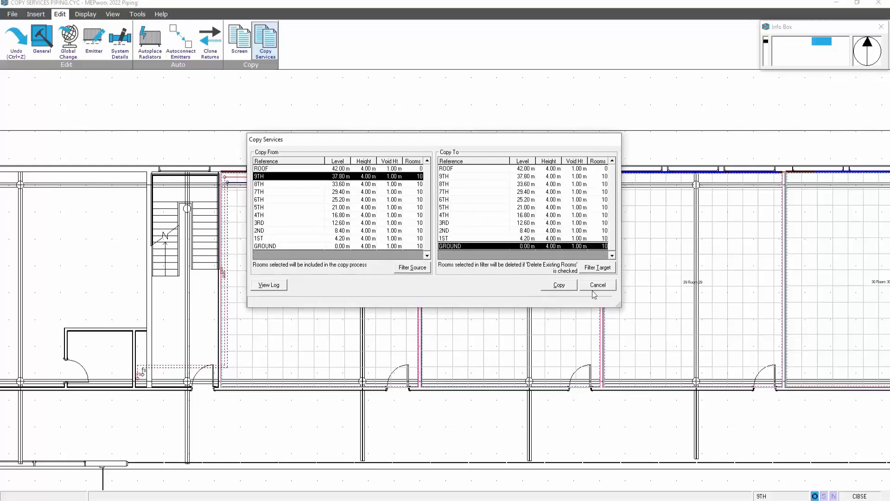
pyautogui.click(471, 177)
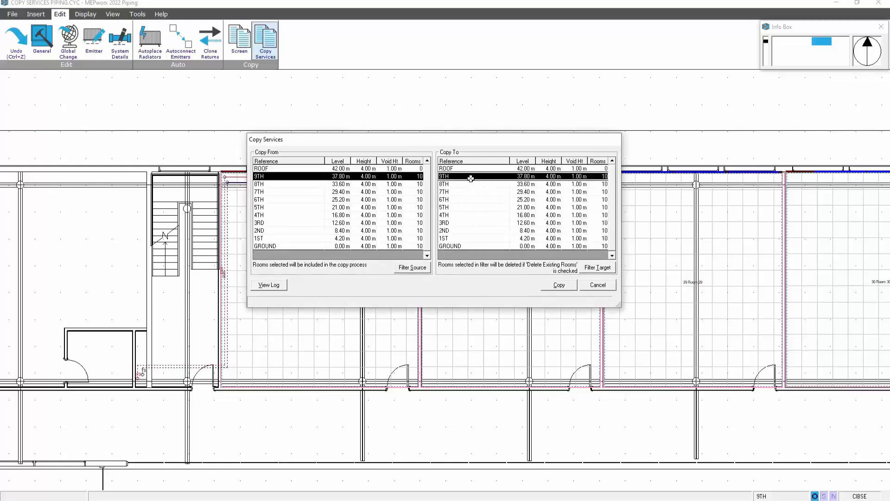
pyautogui.keyDown('shift'); pyautogui.click(462, 245); pyautogui.keyUp('shift')
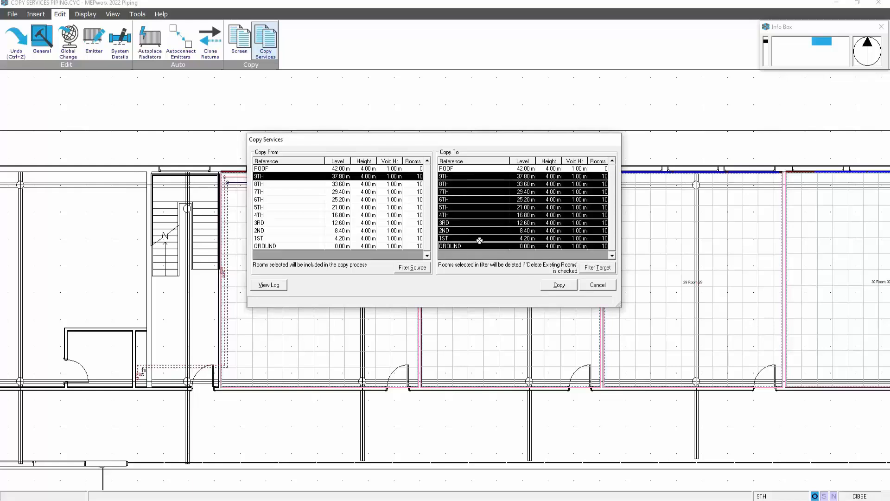
# Copy the 9TH floor services to the ten selected floors, confirm, and close the dialog
pyautogui.click(554, 285)
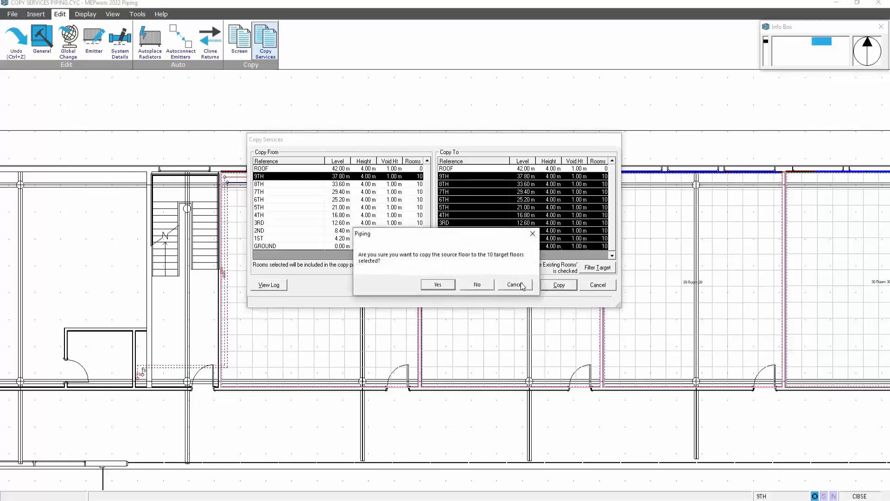
pyautogui.click(437, 285)
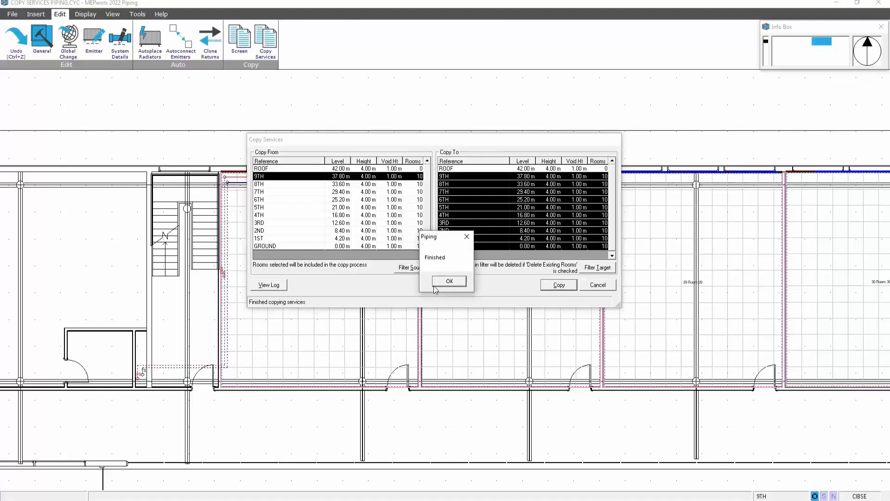
pyautogui.click(449, 281)
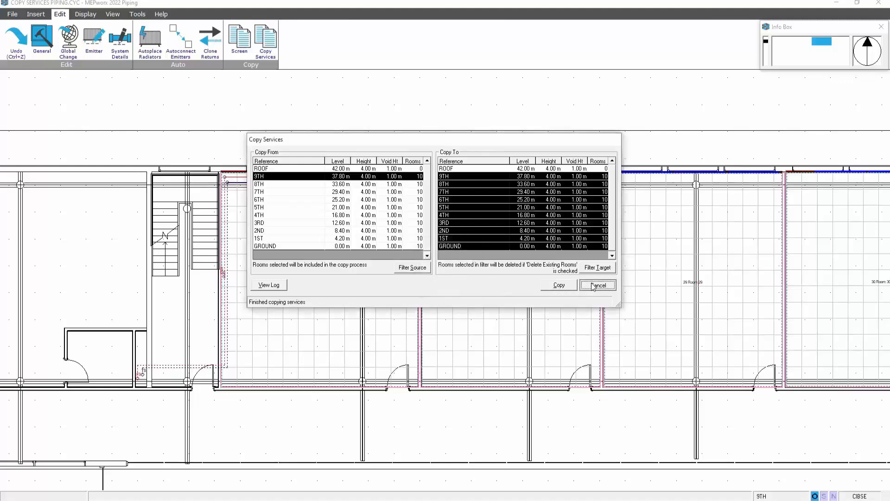
pyautogui.click(598, 284)
# Move down through the building levels and display the GROUND floor
pyautogui.click(137, 13)
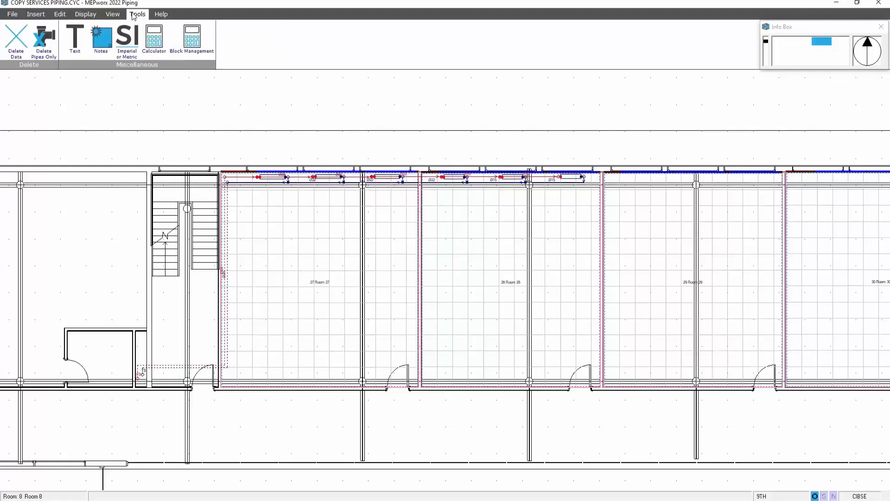
pyautogui.click(112, 13)
pyautogui.click(227, 41)
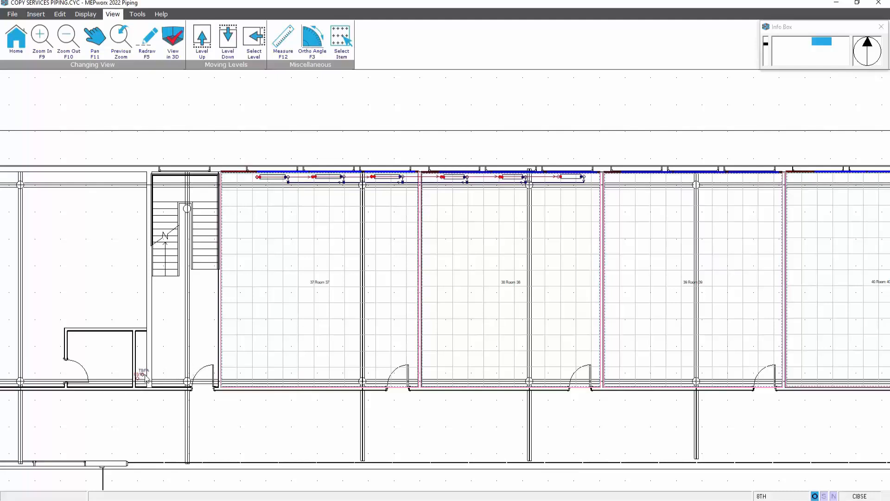
pyautogui.click(228, 37)
pyautogui.click(228, 37)
pyautogui.click(256, 37)
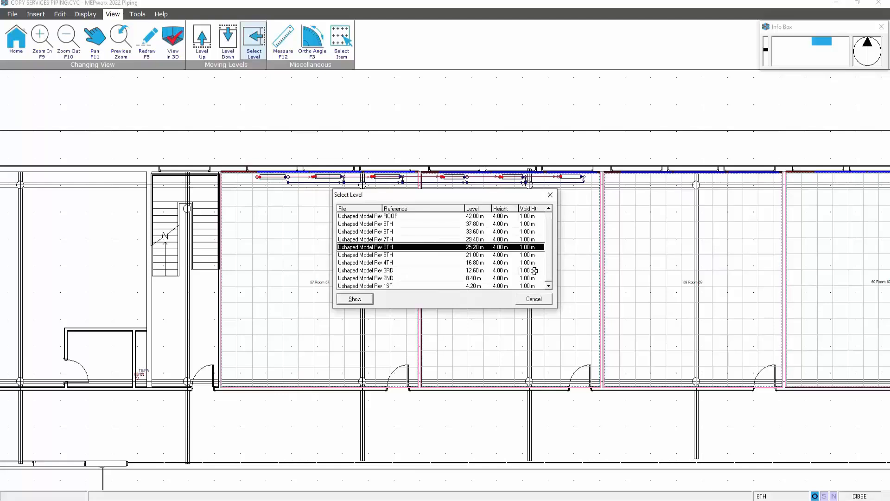
pyautogui.scroll(-1, 463, 283)
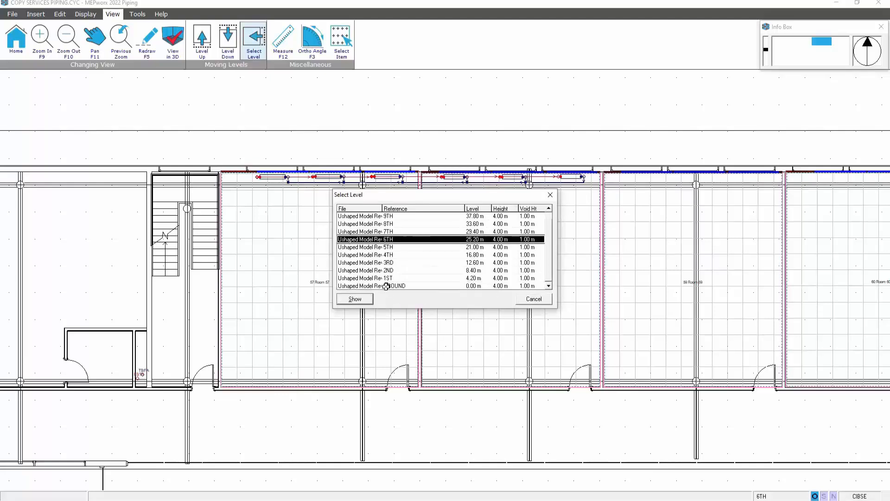
pyautogui.doubleClick(387, 286)
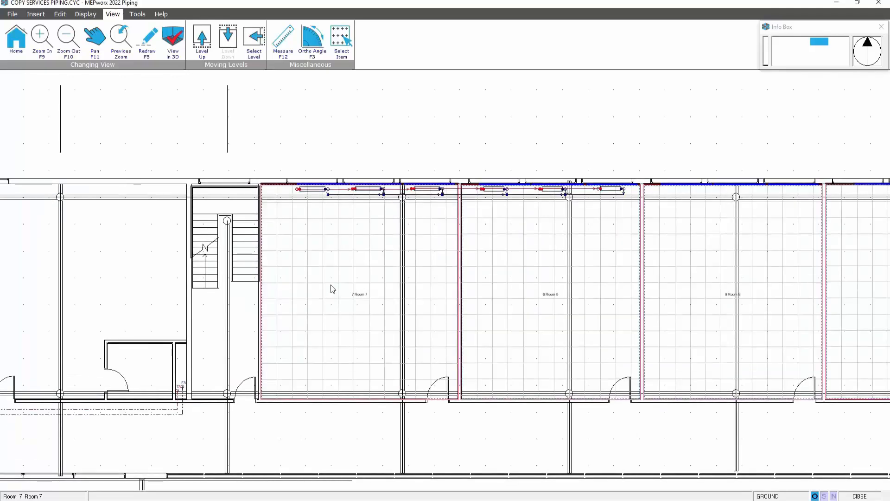
# Draw a flow pipe from the riser through the floor space at -0.1 m, rising to 0.1 m, to Room 7's first radiator
pyautogui.scroll(1, 333, 289)
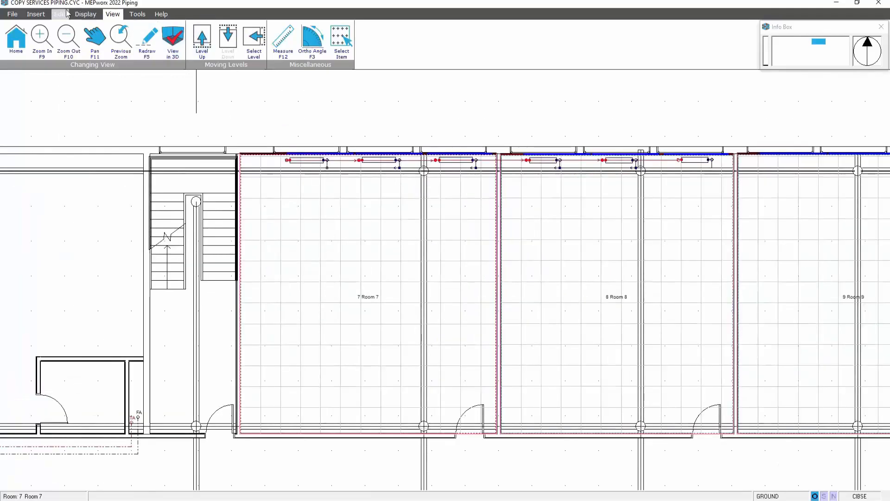
pyautogui.click(36, 15)
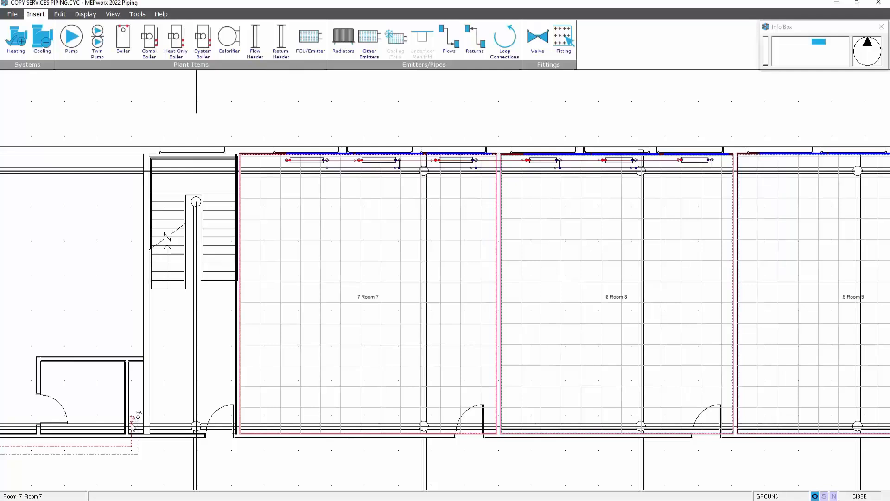
pyautogui.click(442, 43)
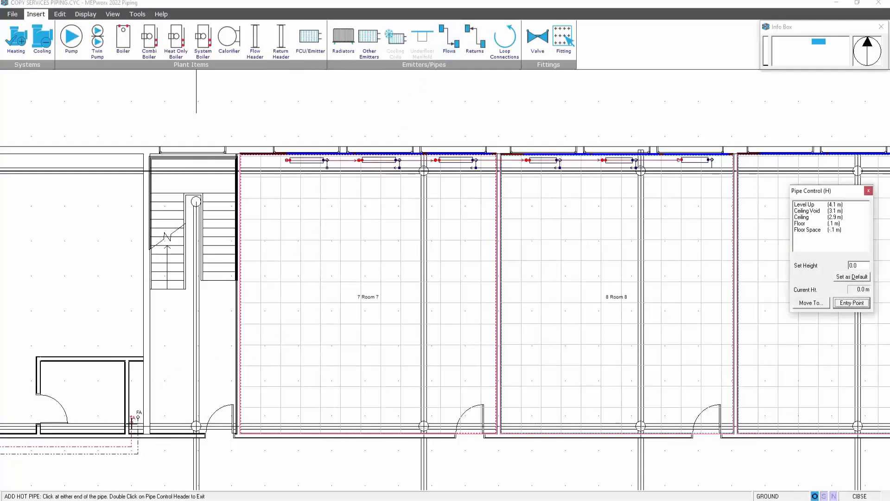
pyautogui.click(131, 419)
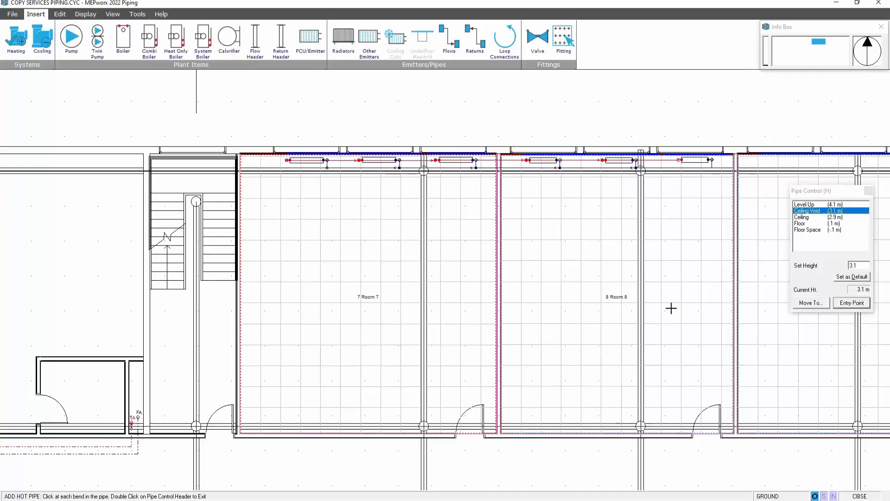
pyautogui.click(806, 224)
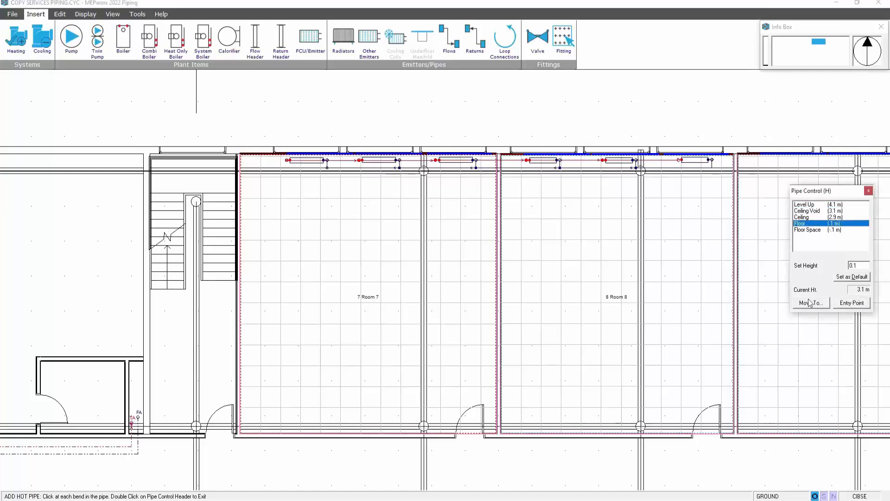
pyautogui.click(819, 229)
pyautogui.click(809, 303)
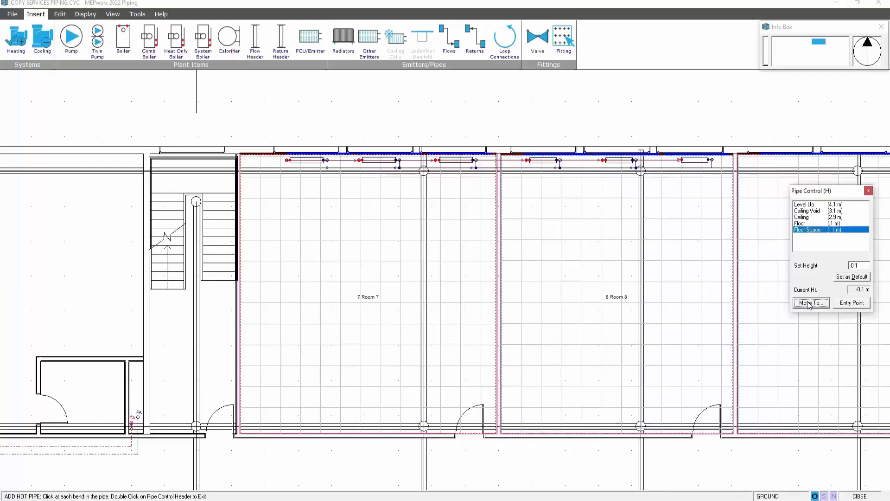
pyautogui.click(137, 364)
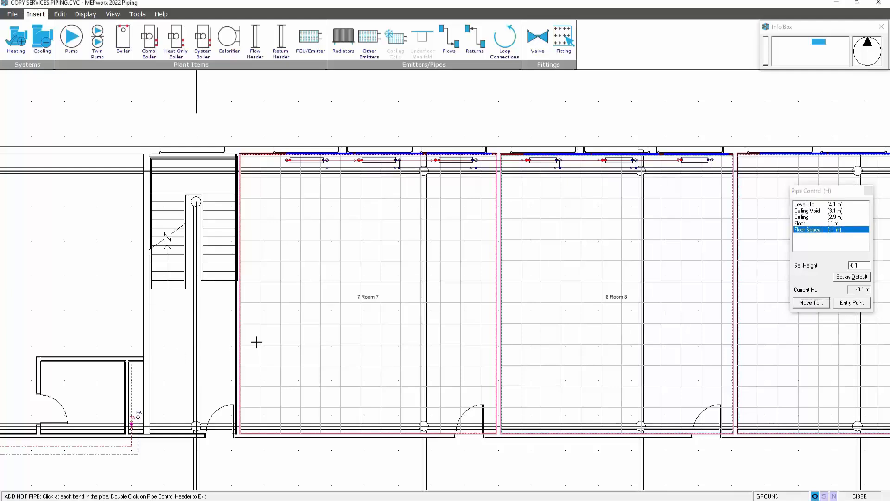
pyautogui.click(245, 160)
pyautogui.click(804, 224)
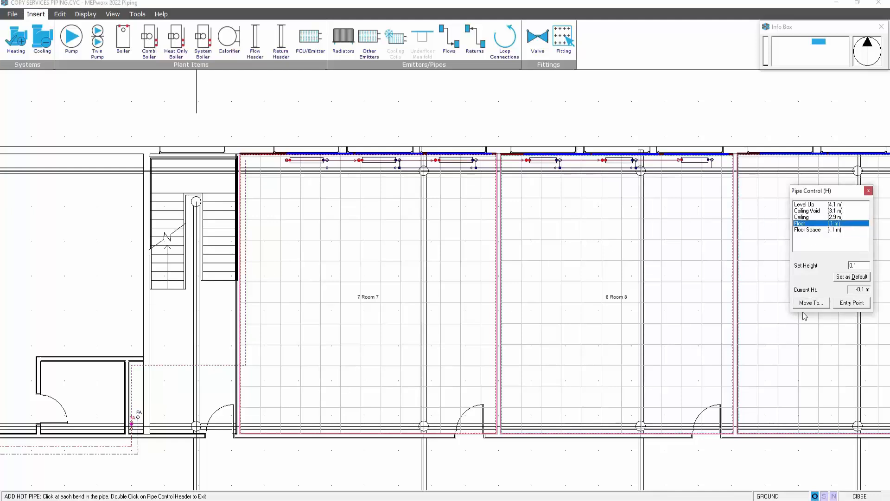
pyautogui.click(806, 303)
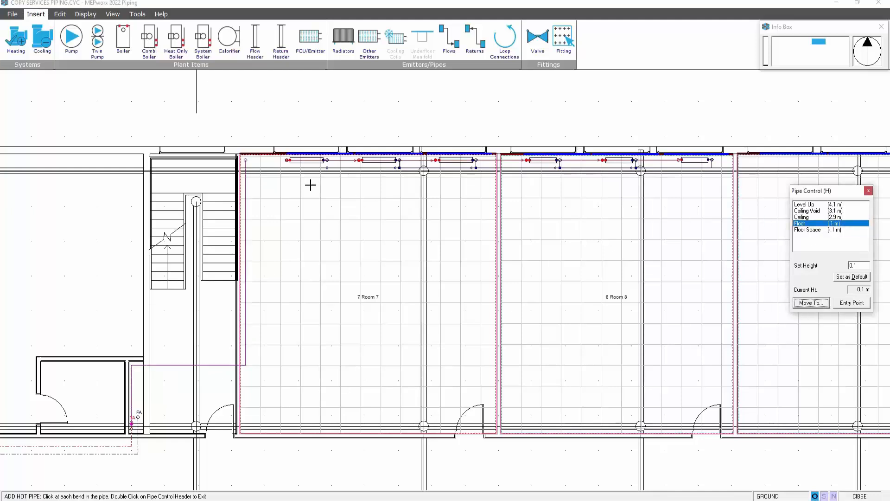
pyautogui.click(287, 160)
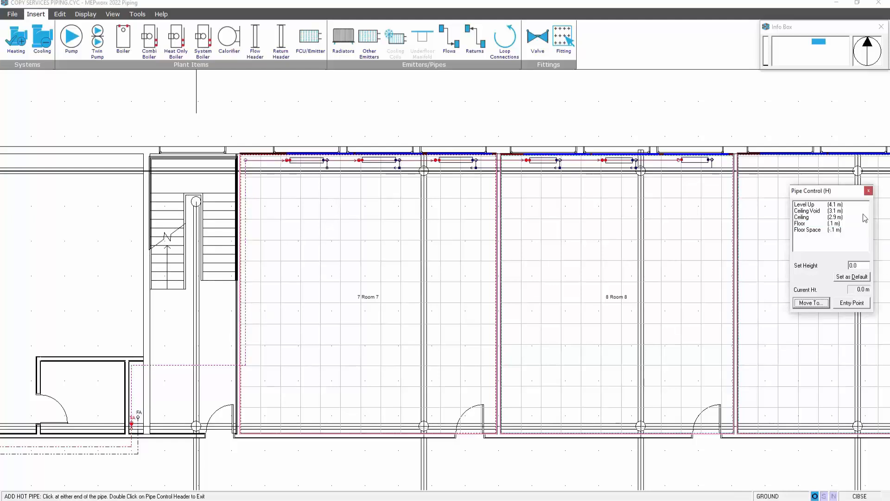
pyautogui.press('Escape')
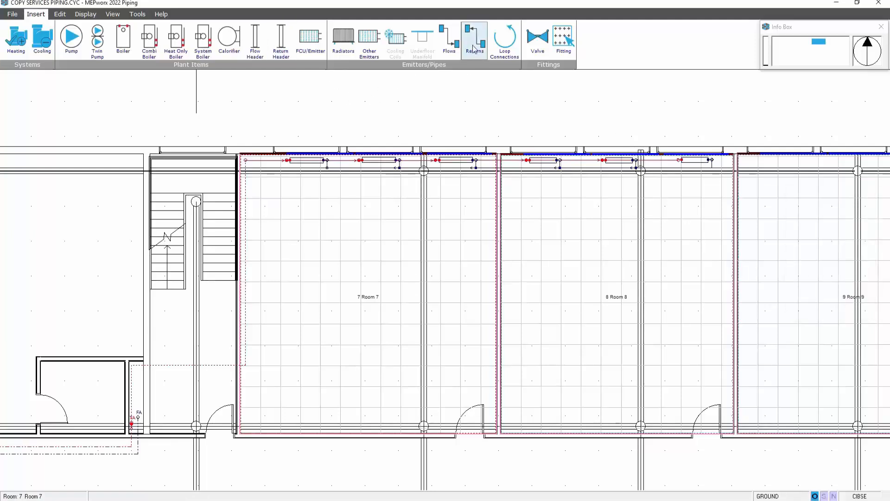
# Draw a return pipe from the riser through the floor space at -0.1 m, rising to 0.1 m, to Room 7's first radiator return
pyautogui.click(474, 41)
pyautogui.click(138, 416)
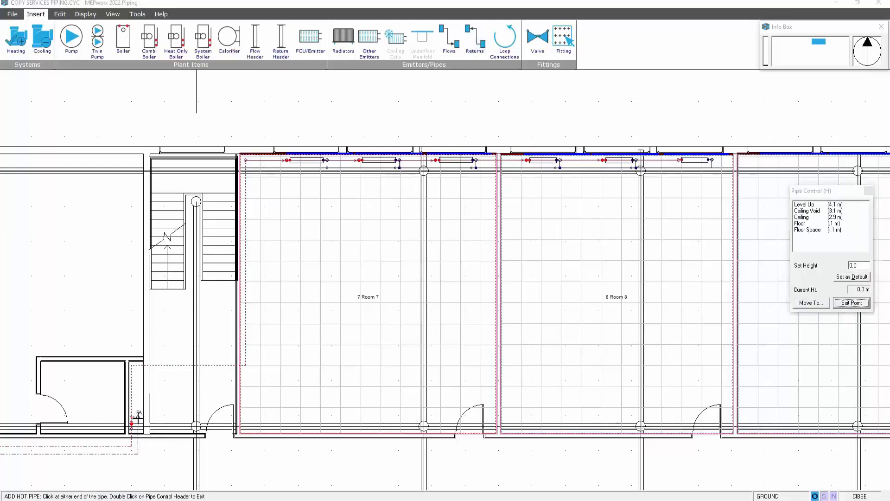
pyautogui.click(806, 229)
pyautogui.click(811, 302)
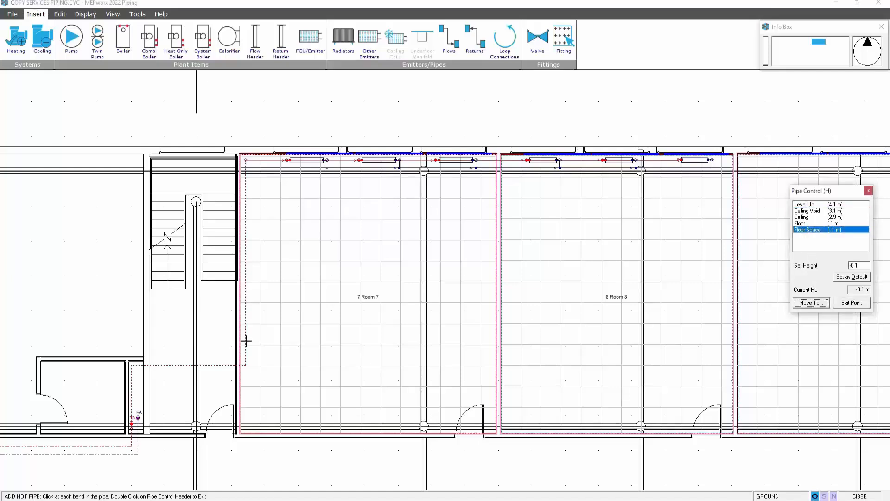
pyautogui.click(252, 368)
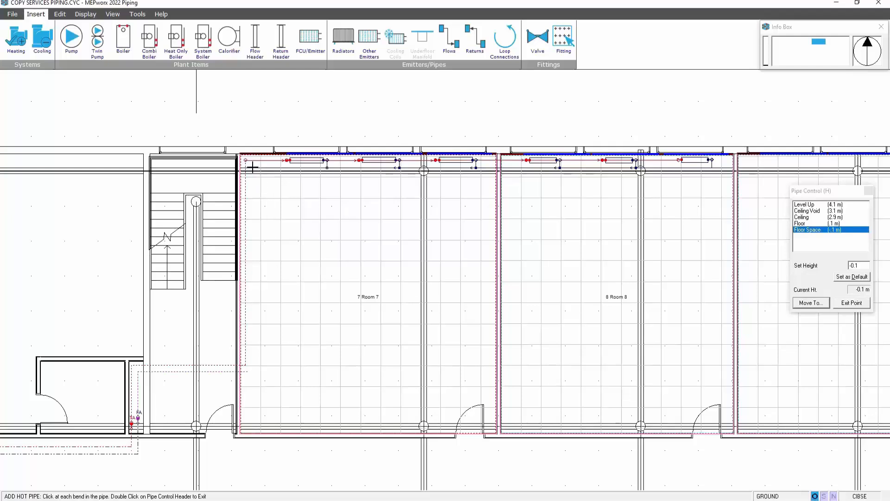
pyautogui.click(252, 167)
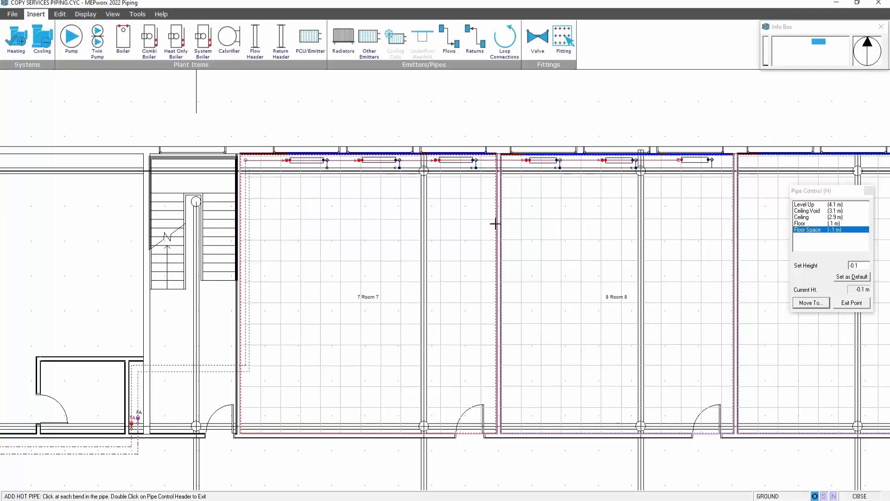
pyautogui.click(809, 223)
pyautogui.click(811, 302)
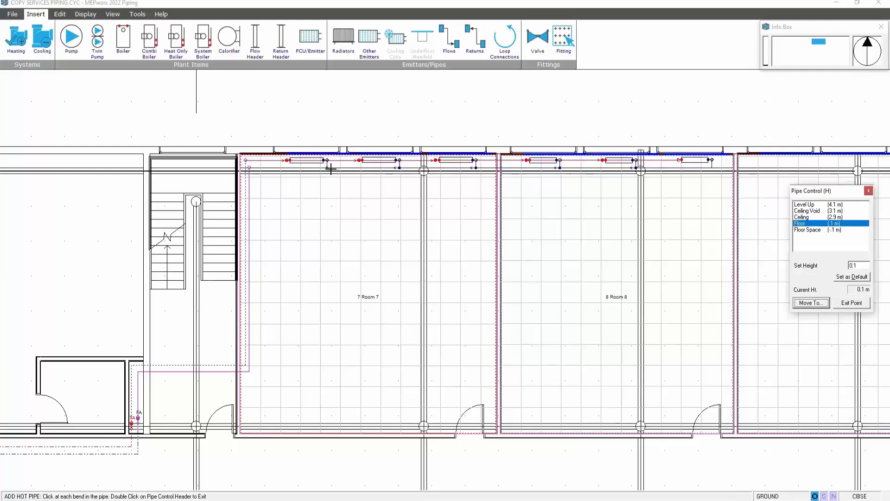
pyautogui.click(328, 167)
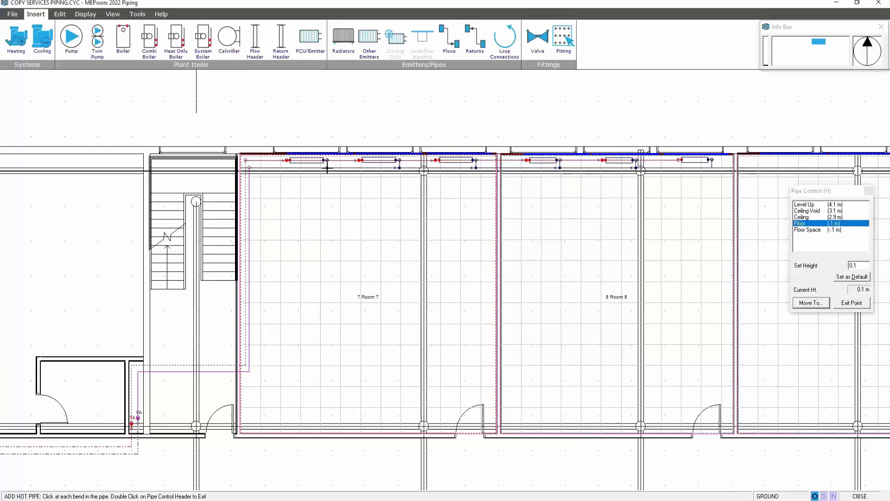
pyautogui.doubleClick(327, 168)
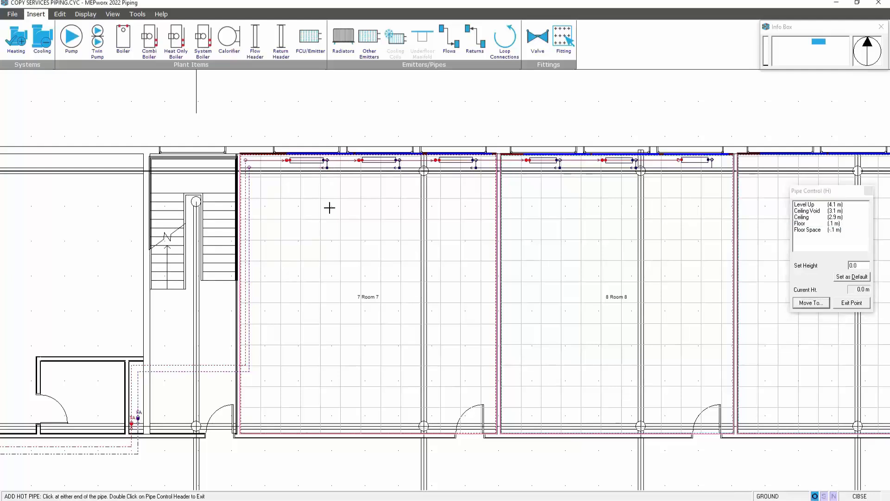
# Run the calculation to size the new GROUND floor flow and return pipes
pyautogui.click(85, 14)
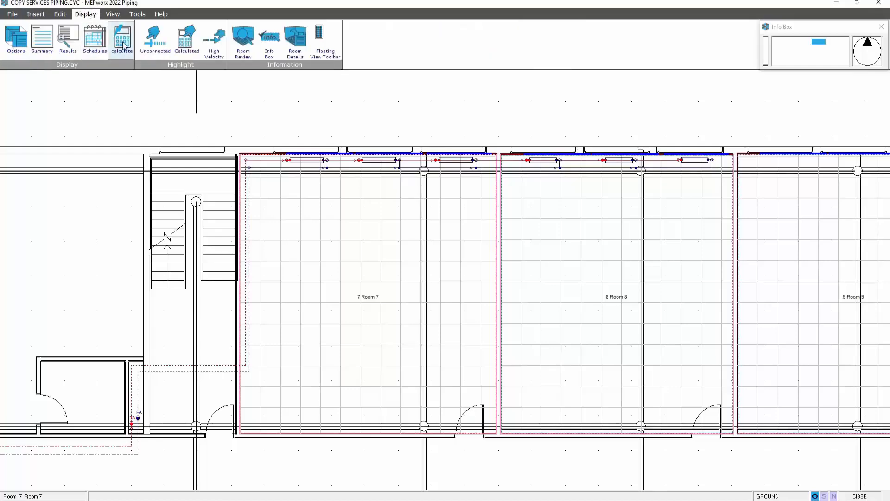
pyautogui.click(122, 39)
pyautogui.scroll(2, 301, 206)
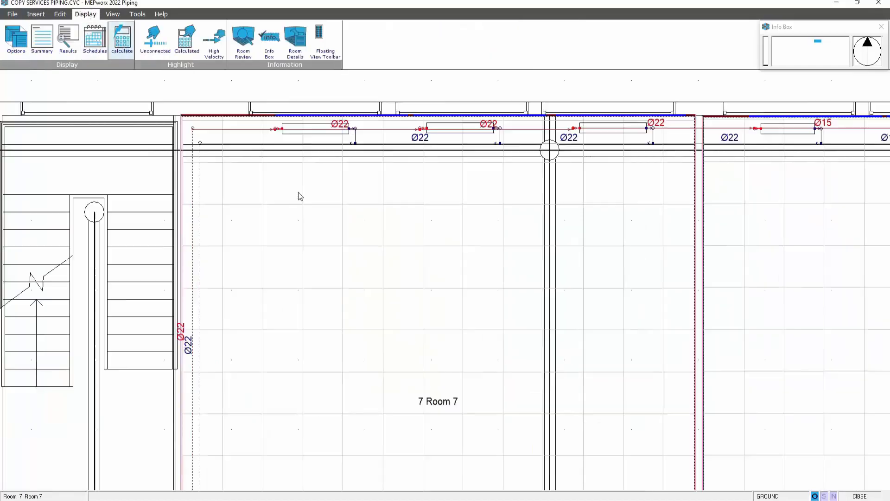
pyautogui.scroll(-2, 298, 195)
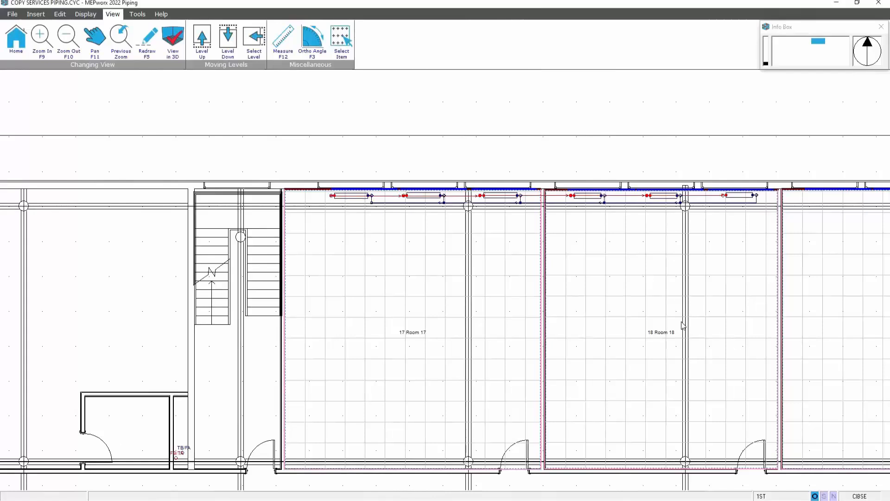
# Copy the 1ST floor services to the 2ND, 3RD and 4TH floors with Copy Services, then close the dialog
pyautogui.moveTo(683, 324); pyautogui.dragTo(668, 330, button='middle')
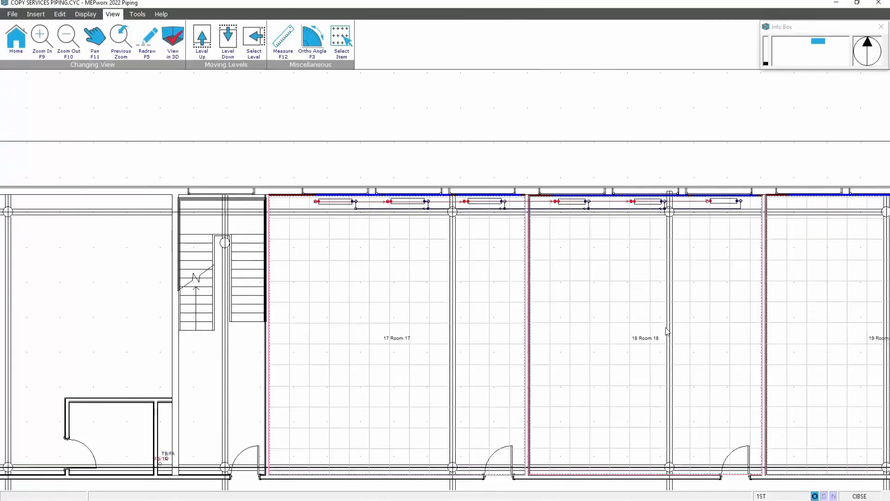
pyautogui.moveTo(666, 330); pyautogui.dragTo(639, 377, button='middle')
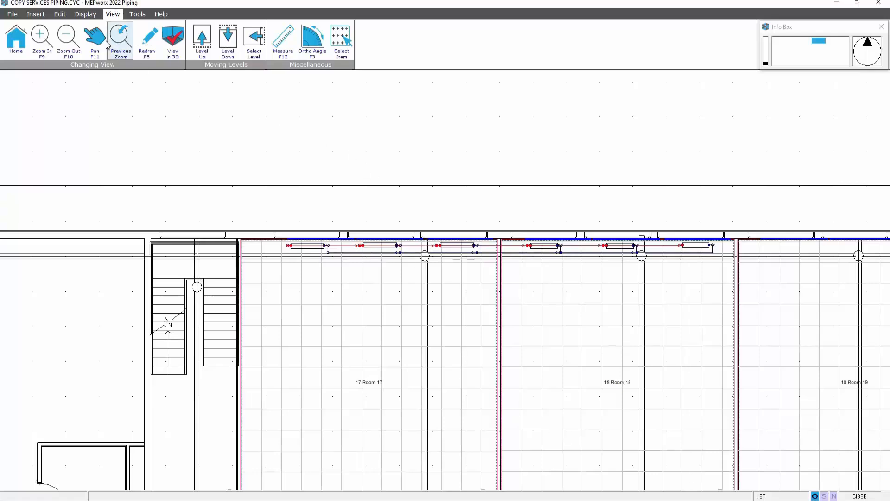
pyautogui.click(65, 15)
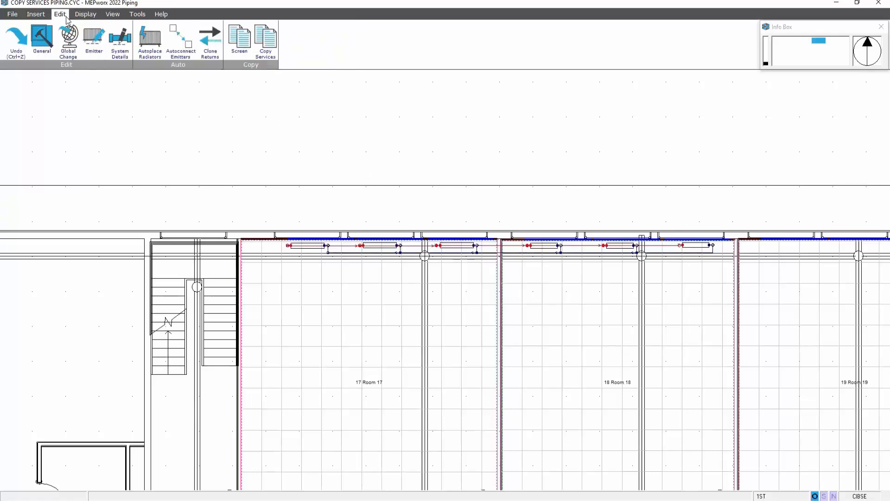
pyautogui.click(265, 41)
pyautogui.click(303, 274)
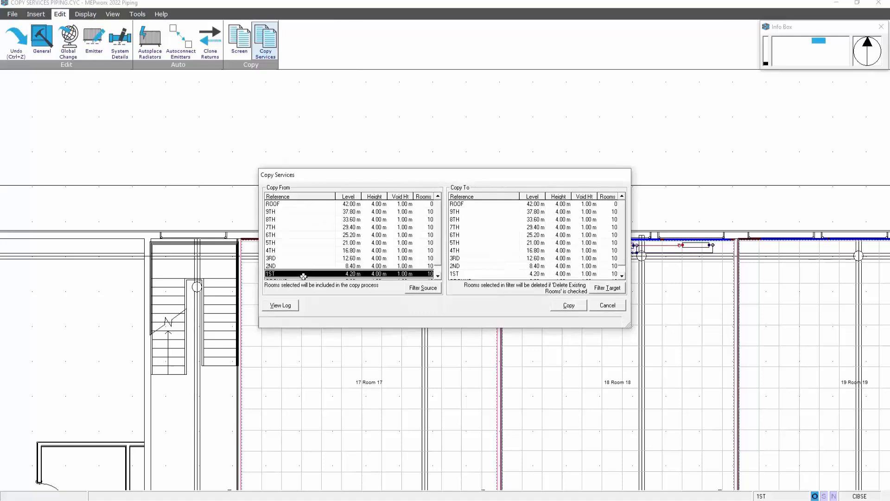
pyautogui.click(476, 266)
pyautogui.moveTo(476, 267); pyautogui.dragTo(477, 251)
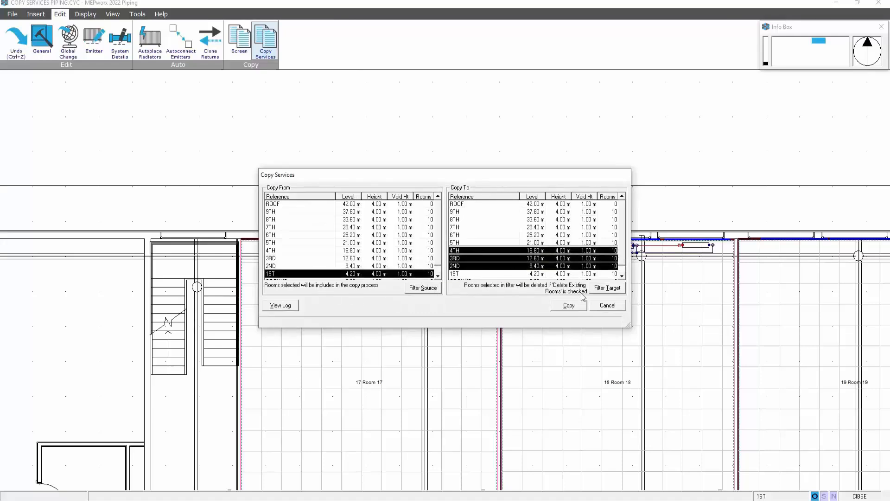
pyautogui.click(570, 305)
pyautogui.click(440, 285)
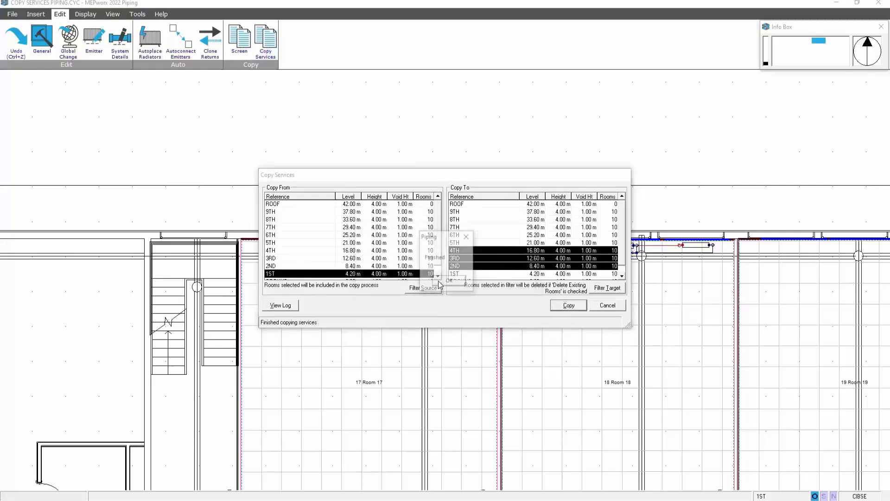
pyautogui.click(446, 280)
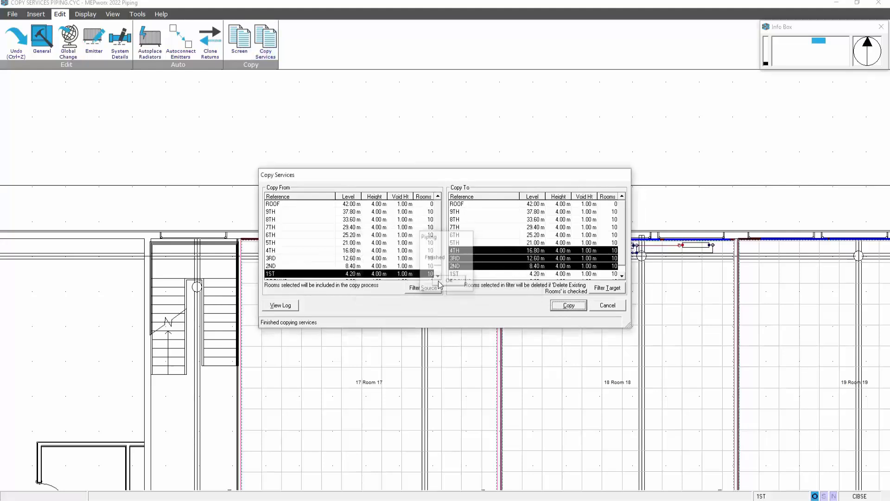
pyautogui.click(603, 307)
# Draw a flow pipe from Room 17's first radiator to a pipe entry point, accepting the new heating system's details
pyautogui.moveTo(308, 265); pyautogui.dragTo(352, 251, button='middle')
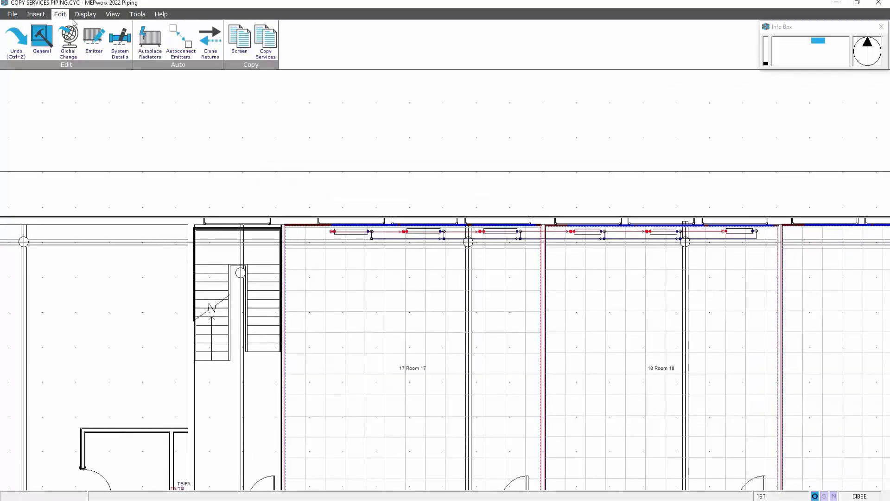
pyautogui.click(36, 14)
pyautogui.click(459, 45)
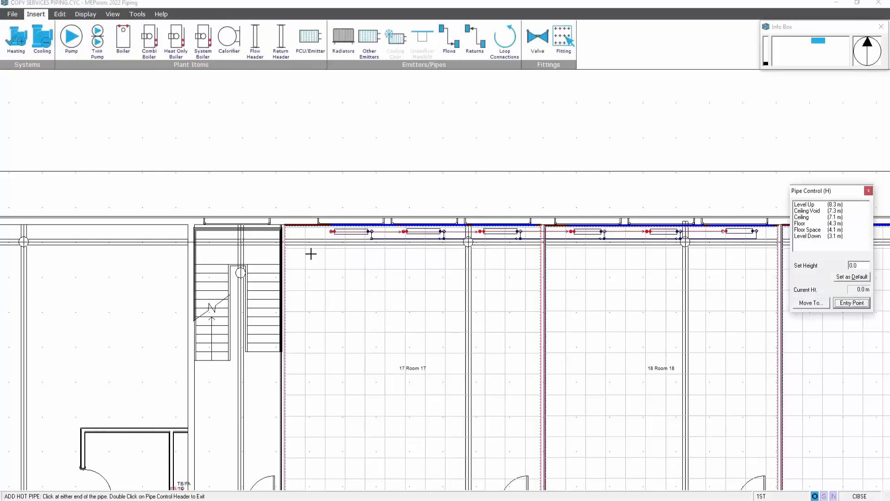
pyautogui.click(332, 231)
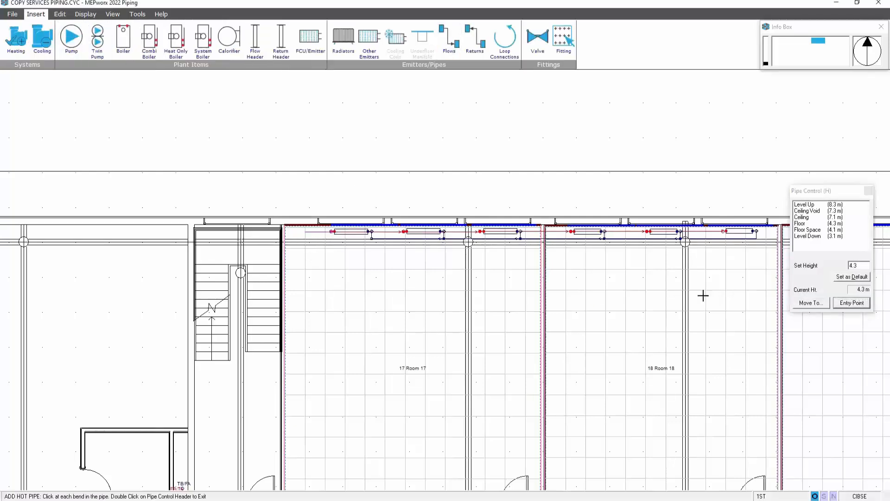
pyautogui.click(842, 304)
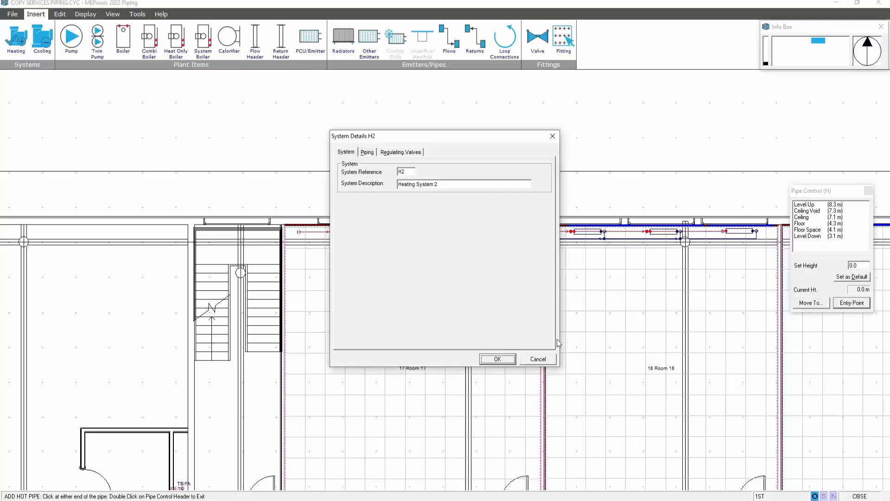
pyautogui.click(498, 359)
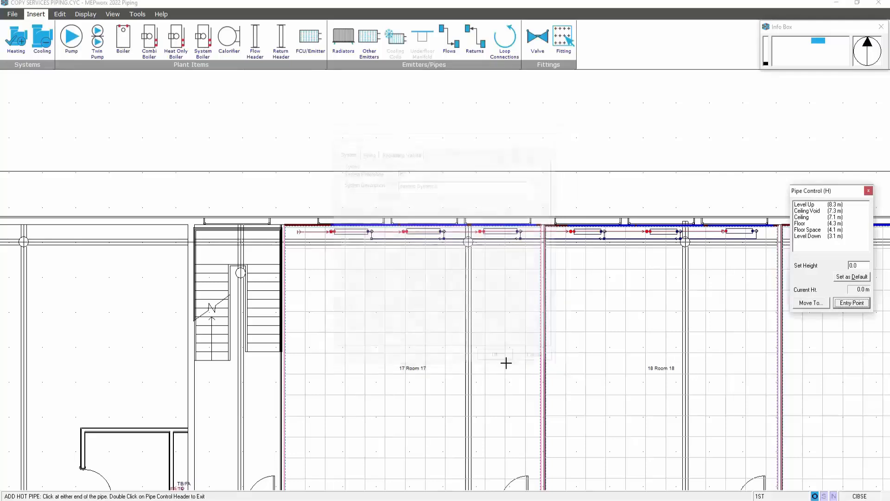
pyautogui.click(869, 191)
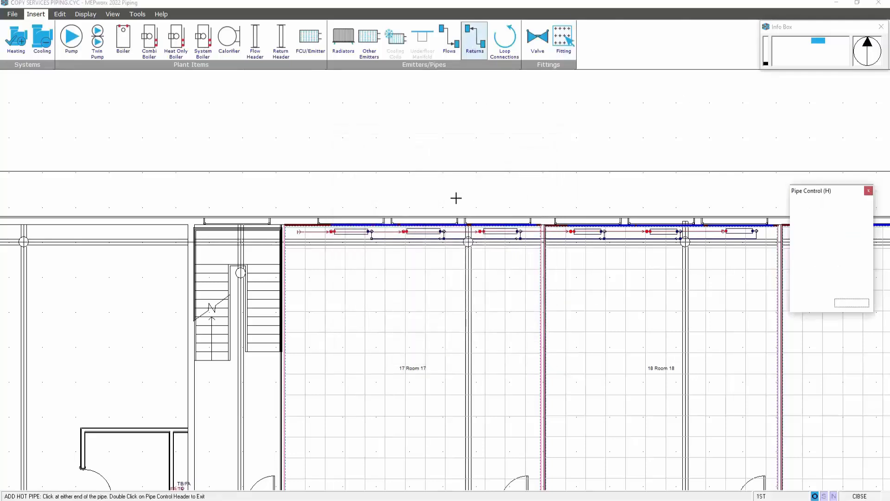
# Draw a return pipe from the same radiator's return connection to a pipe exit point
pyautogui.click(372, 238)
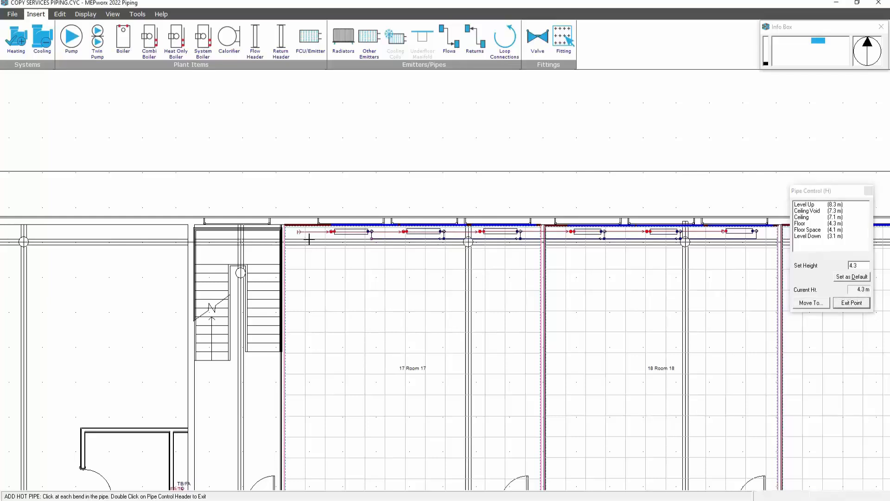
pyautogui.click(851, 303)
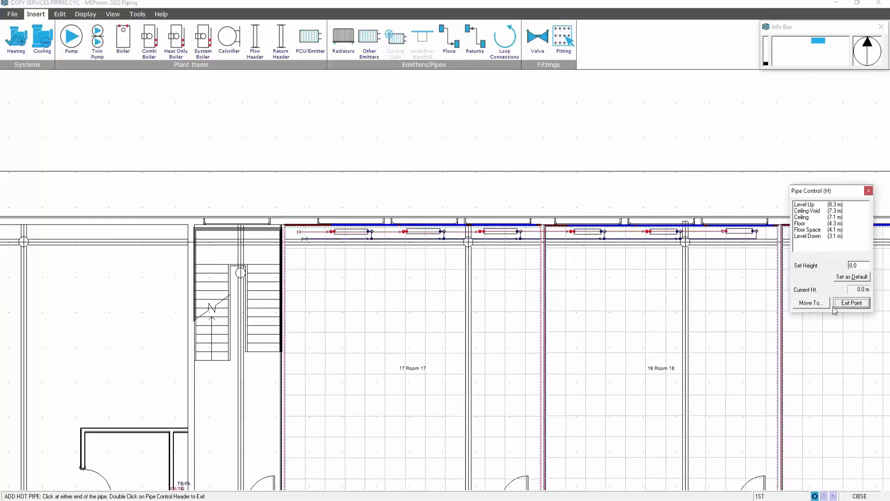
pyautogui.click(371, 191)
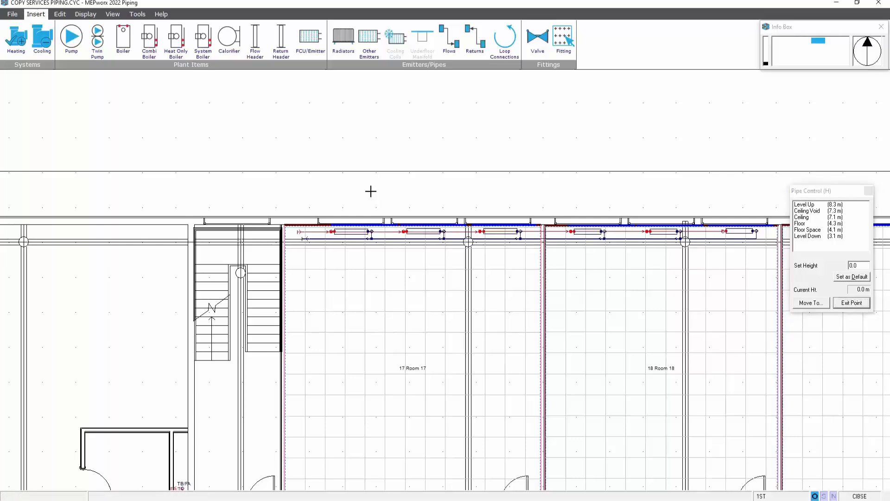
# Run the calculation for the new heating system by picking its flow pipe to size the pipes
pyautogui.click(85, 14)
pyautogui.click(126, 43)
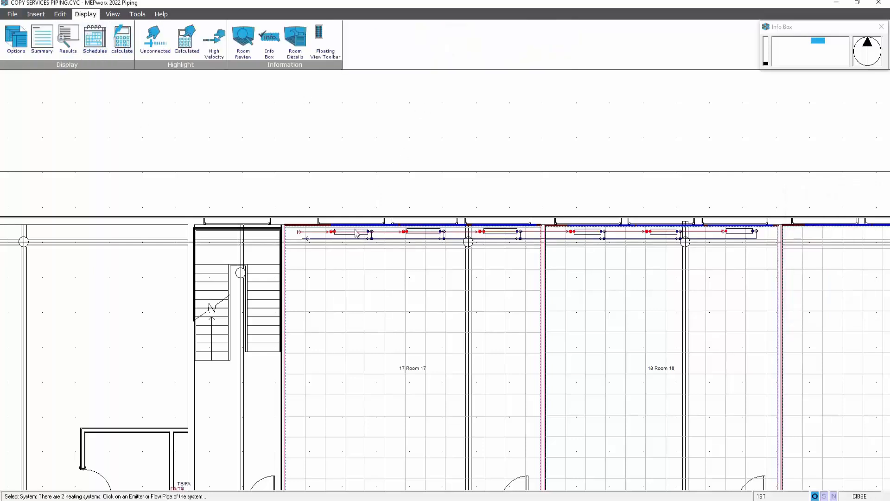
pyautogui.click(357, 232)
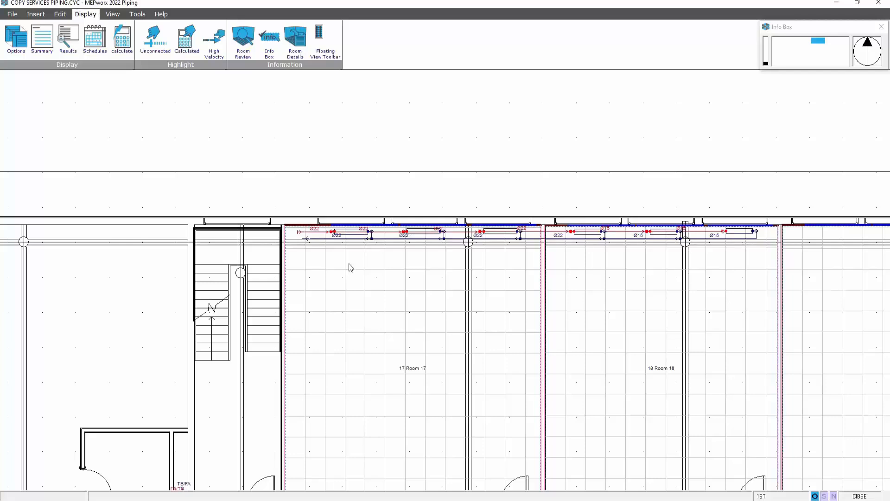
pyautogui.moveTo(348, 264); pyautogui.dragTo(358, 252, button='middle')
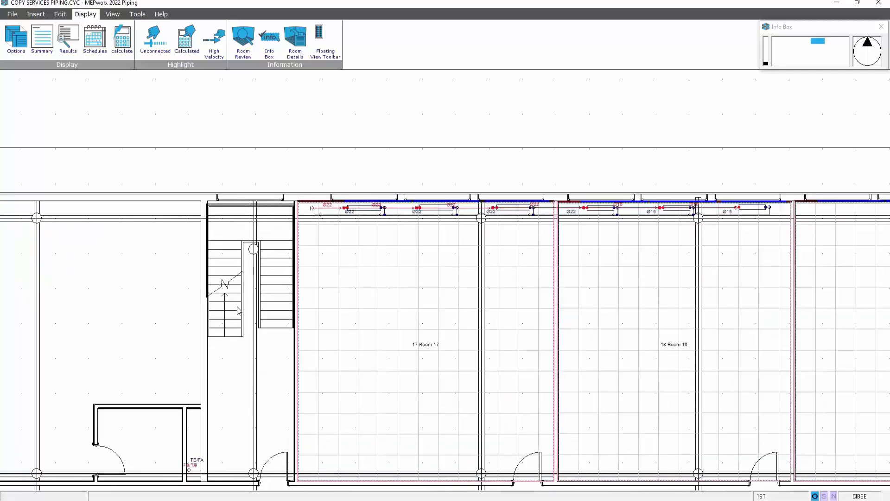